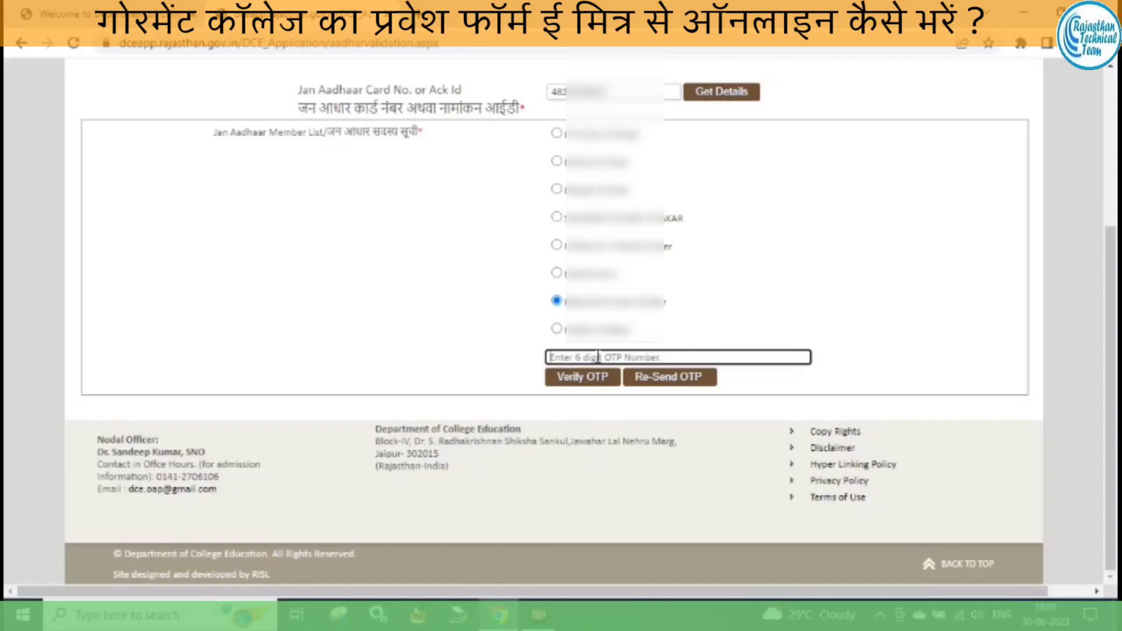
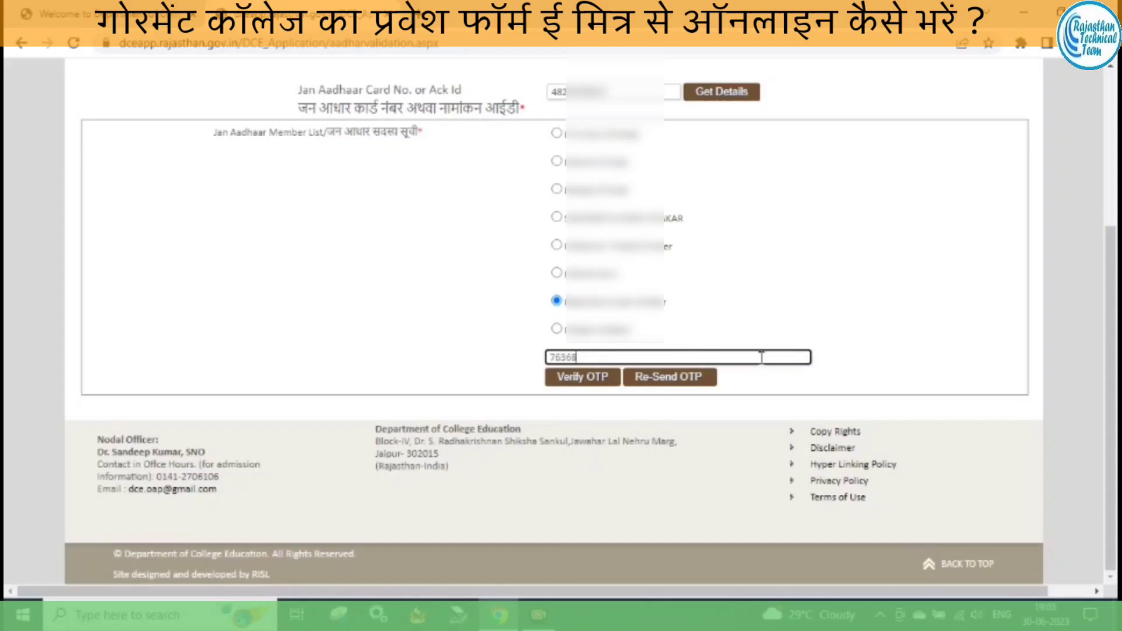
- Verify the 6-digit OTP and select Rajasthan Board (2021,2022,2023) as the Class XII board
{"action": "left_click", "coordinate": [578, 382]}
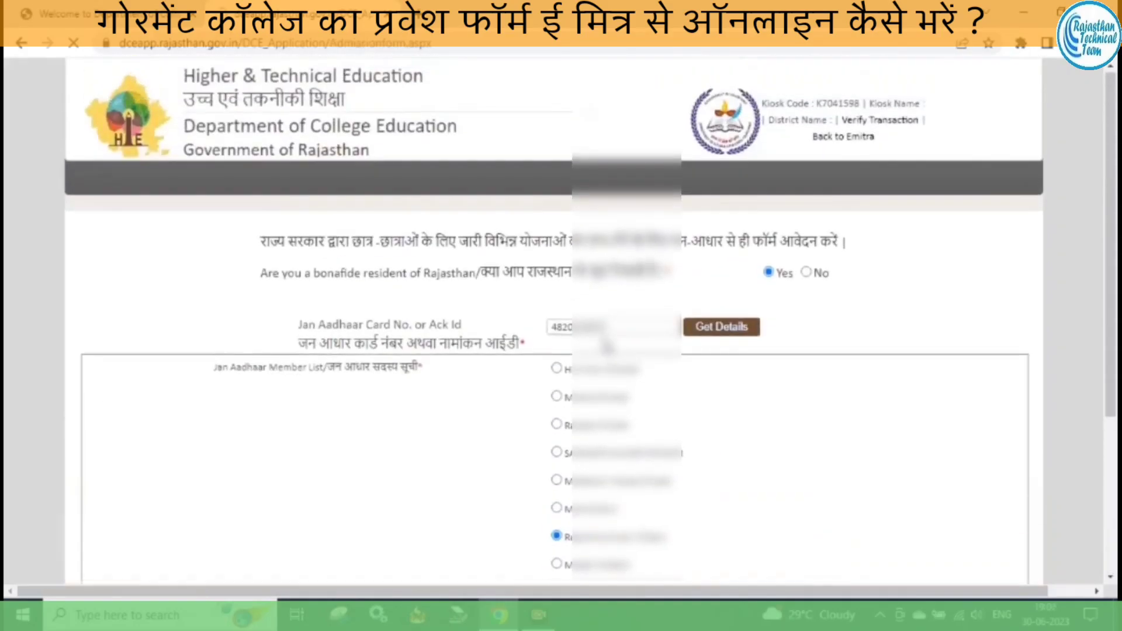
{"action": "scroll", "coordinate": [605, 355], "scroll_direction": "down", "scroll_amount": 1}
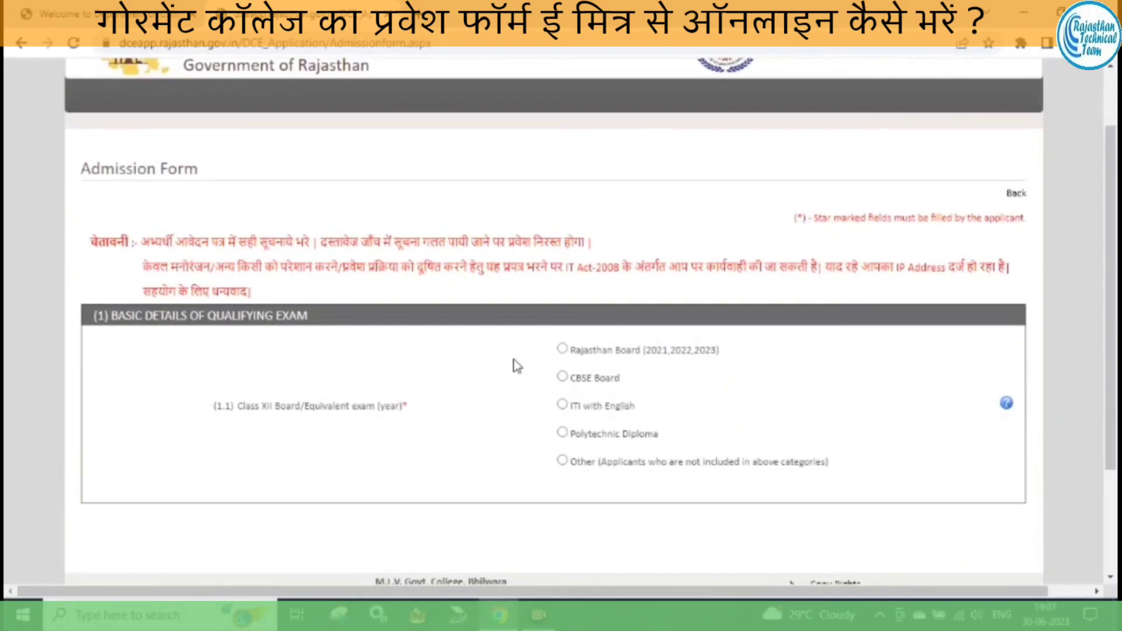
{"action": "left_click", "coordinate": [562, 350]}
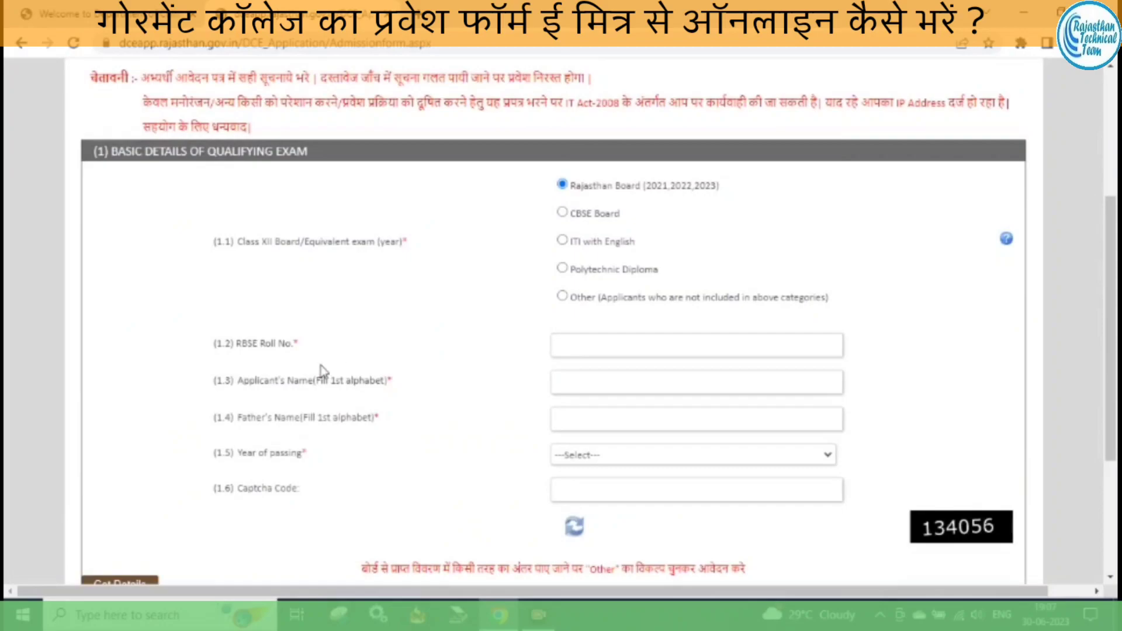
- Enter the RBSE roll number and the first letters of the applicant's and father's names
{"action": "left_click", "coordinate": [566, 342]}
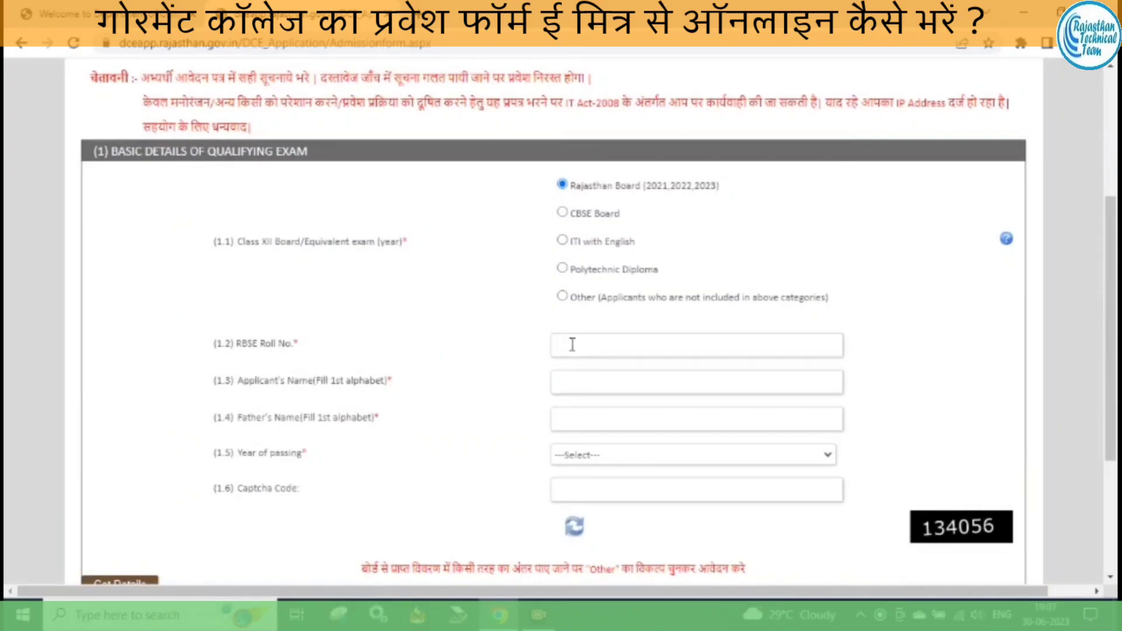
{"action": "type", "text": "2222"}
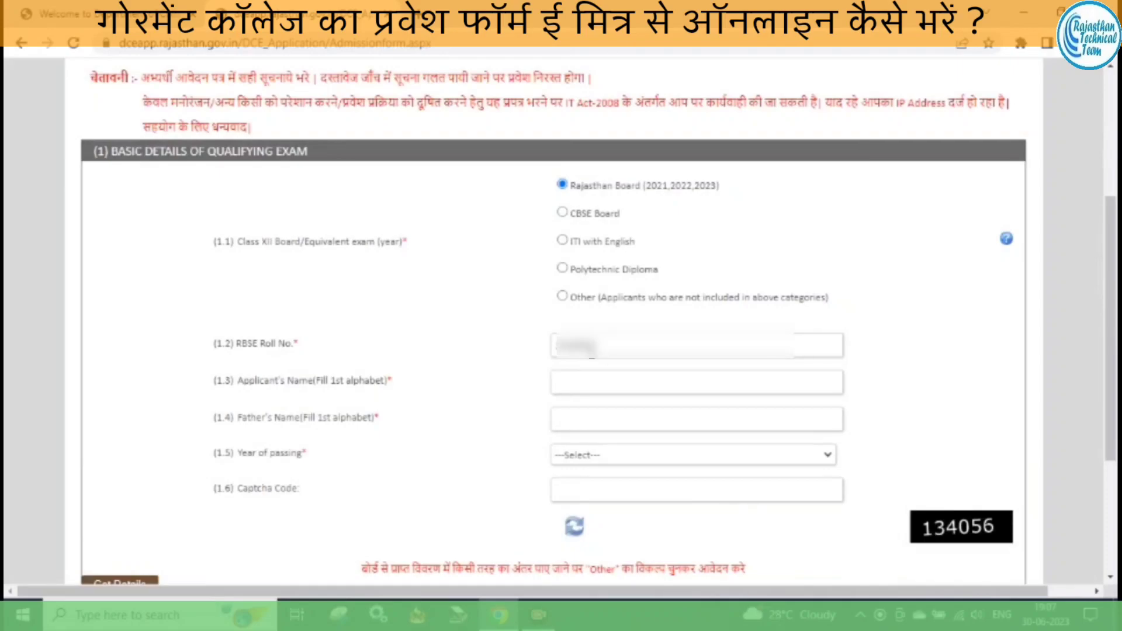
{"action": "left_click_drag", "start_coordinate": [257, 383], "coordinate": [335, 397]}
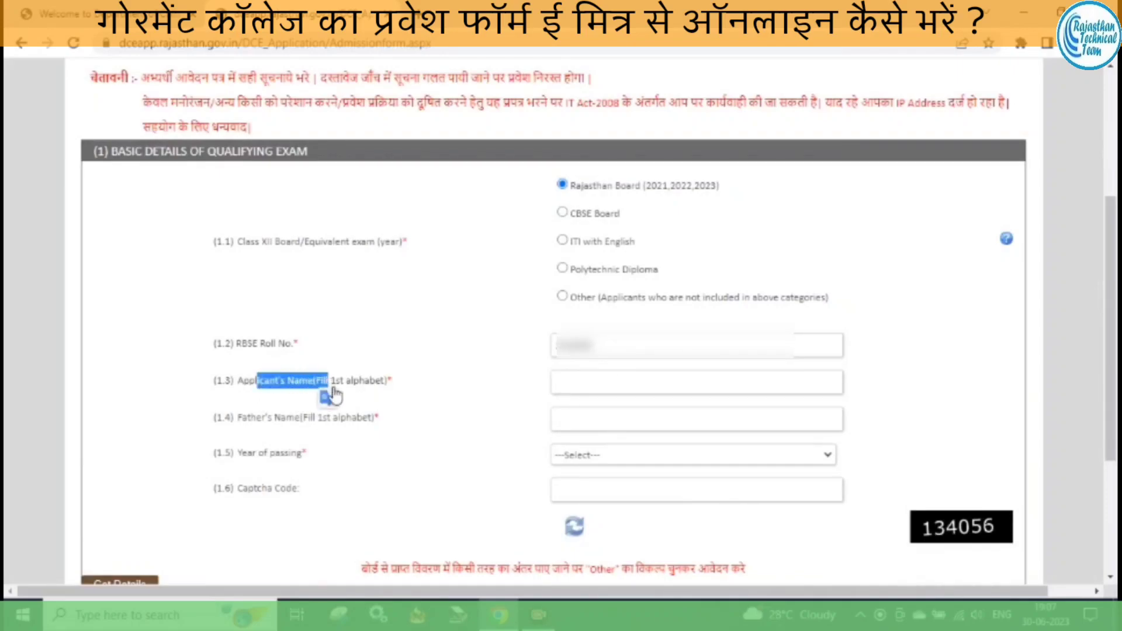
{"action": "left_click", "coordinate": [587, 381]}
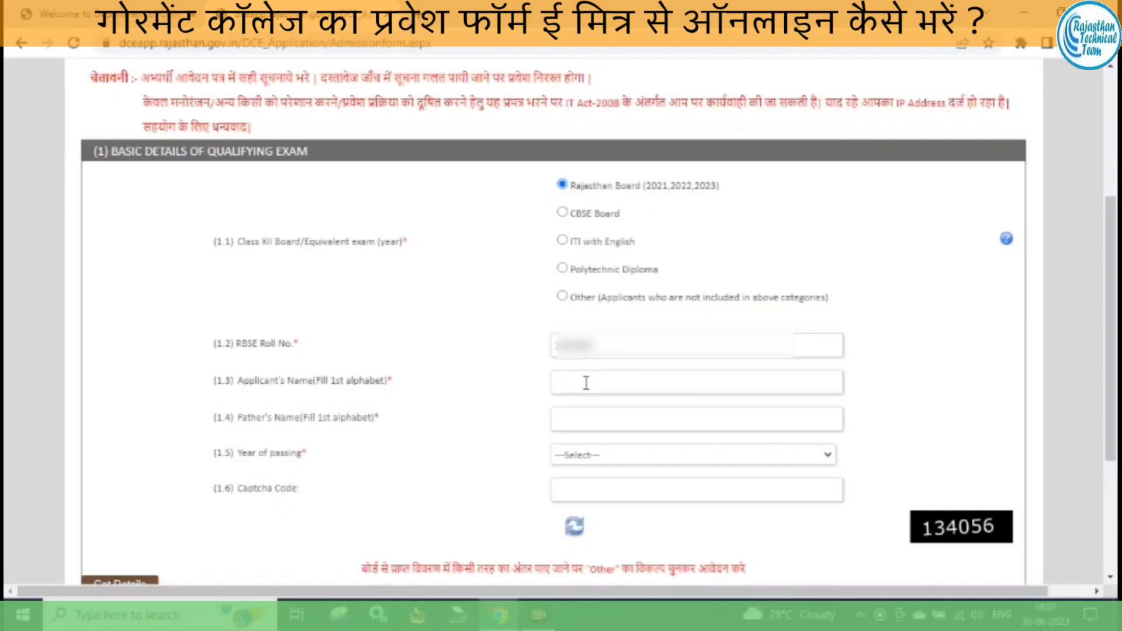
{"action": "type", "text": "R"}
{"action": "left_click_drag", "start_coordinate": [239, 419], "coordinate": [360, 433]}
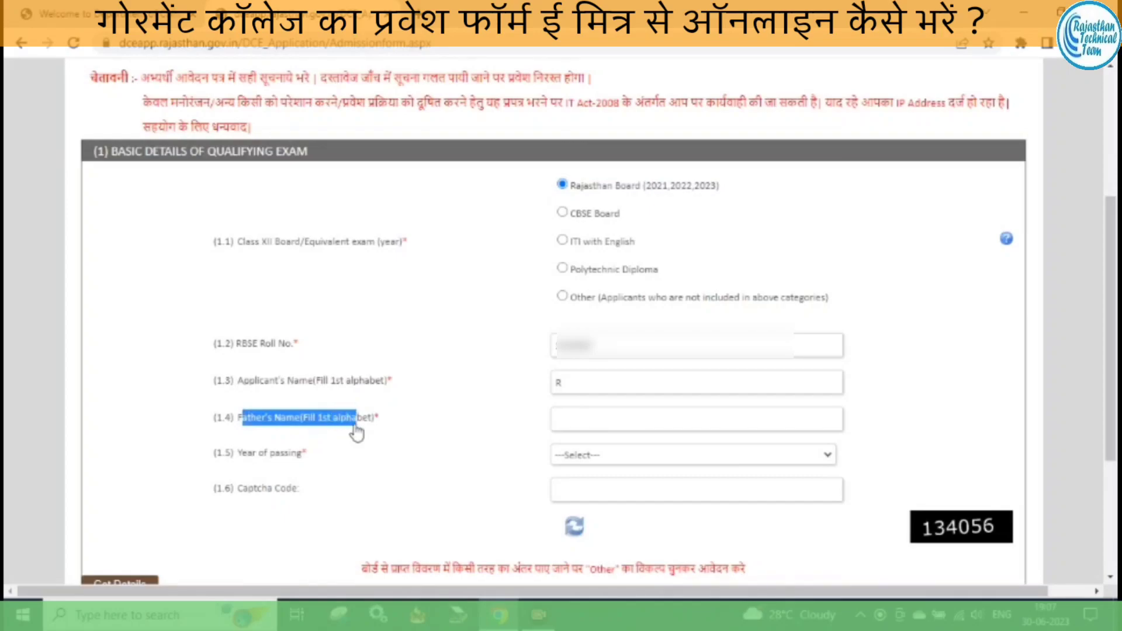
{"action": "left_click", "coordinate": [579, 421]}
{"action": "type", "text": "M"}
- Choose 2023 as the year of passing
{"action": "left_click", "coordinate": [579, 455]}
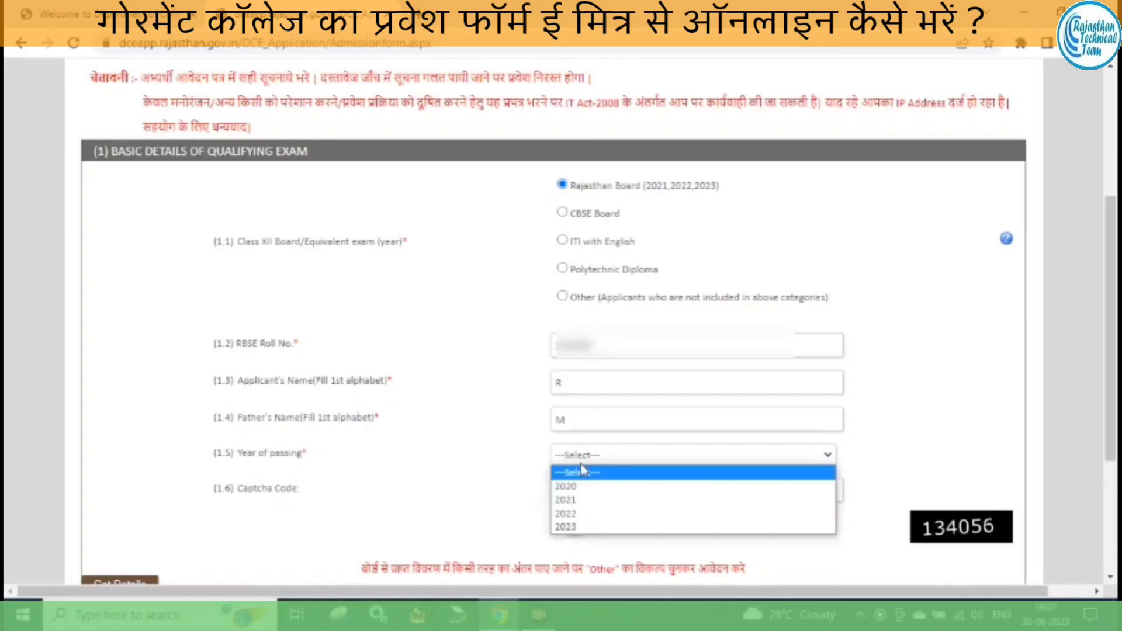
{"action": "left_click", "coordinate": [575, 528]}
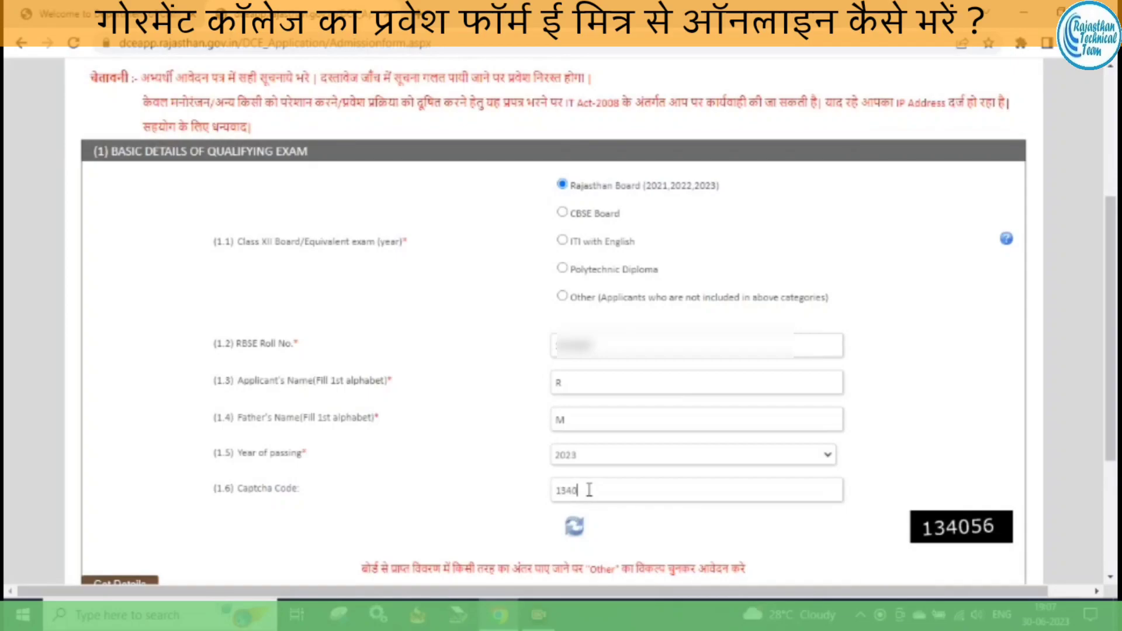
{"action": "scroll", "coordinate": [589, 491], "scroll_direction": "down", "scroll_amount": 1}
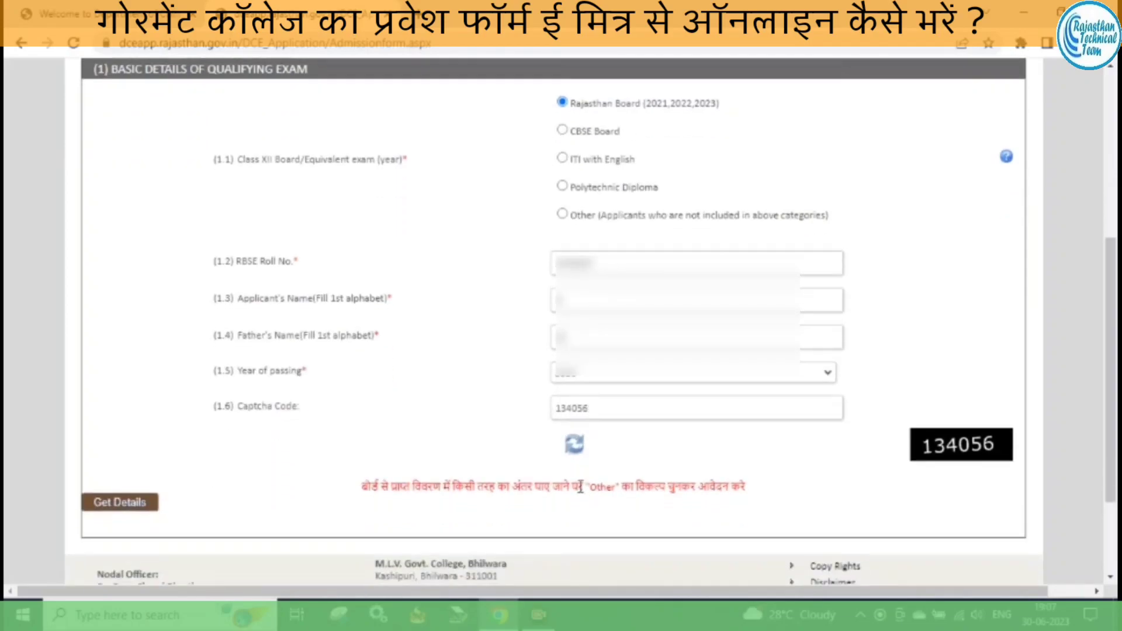
{"action": "scroll", "coordinate": [382, 314], "scroll_direction": "down", "scroll_amount": 1}
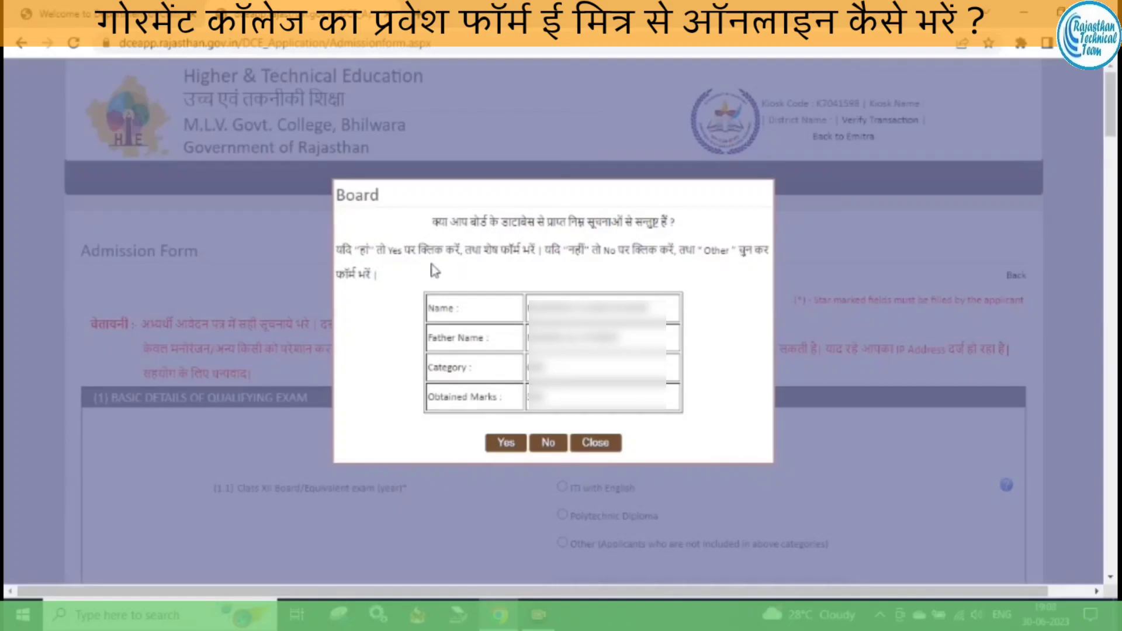
- Accept the fetched board record with Yes so the personal details auto-fill
{"action": "left_click", "coordinate": [504, 443]}
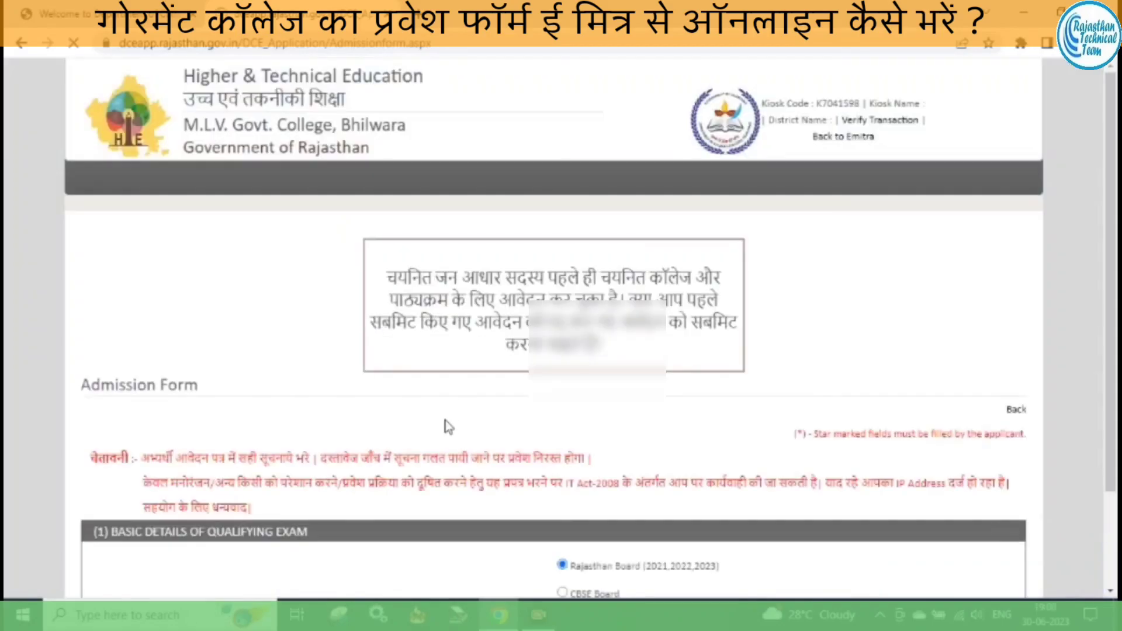
{"action": "scroll", "coordinate": [453, 419], "scroll_direction": "down", "scroll_amount": 10}
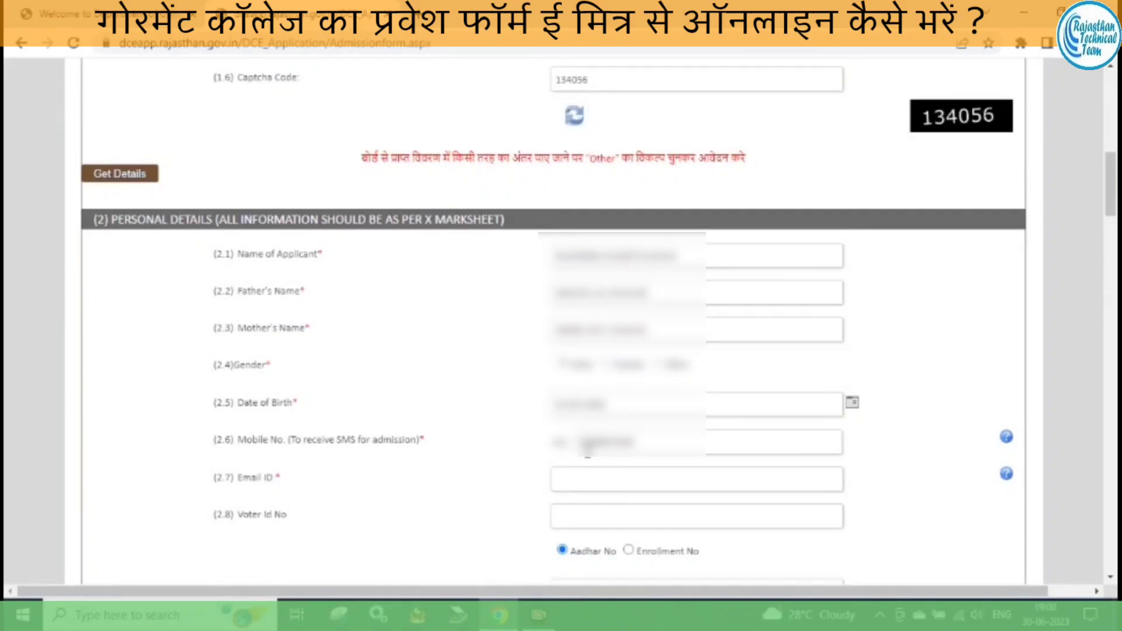
{"action": "scroll", "coordinate": [588, 453], "scroll_direction": "down", "scroll_amount": 1}
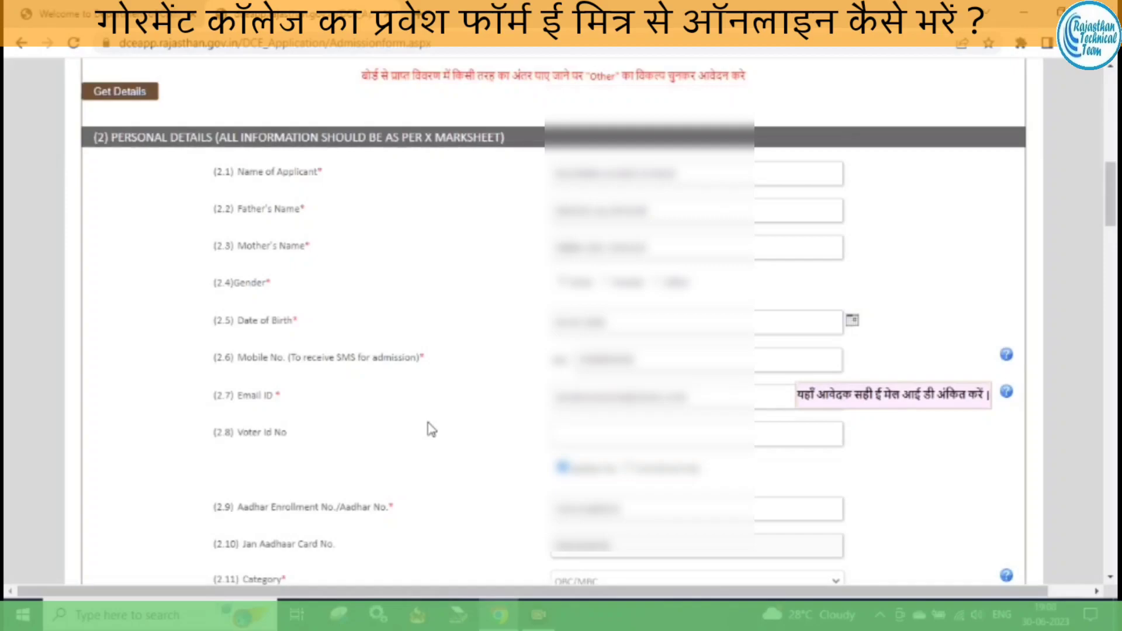
{"action": "scroll", "coordinate": [428, 432], "scroll_direction": "down", "scroll_amount": 1}
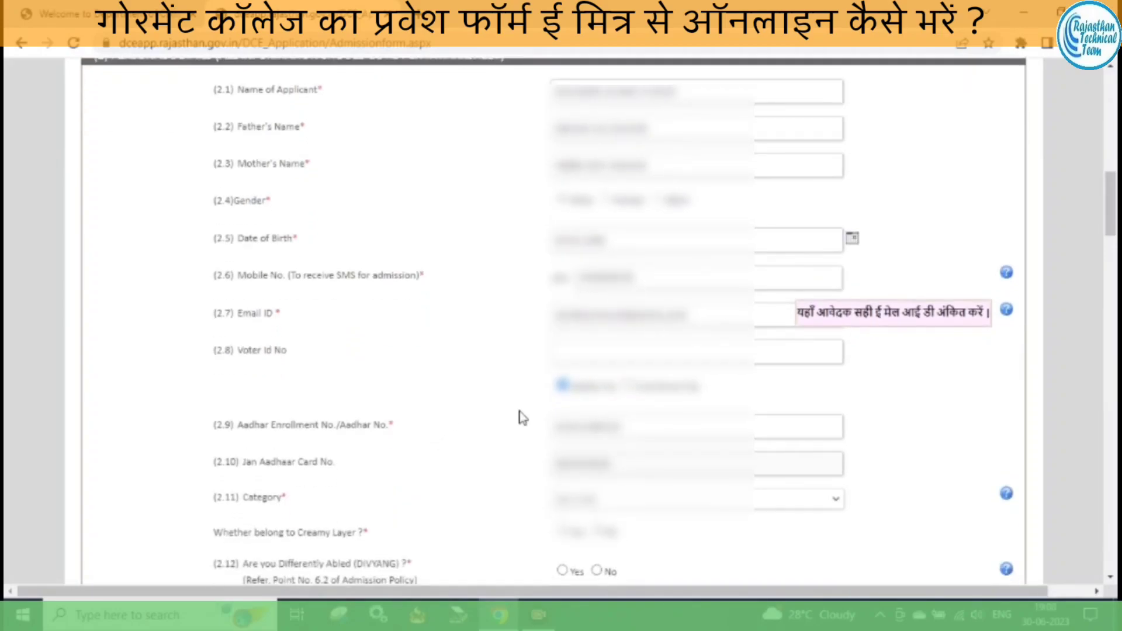
{"action": "scroll", "coordinate": [588, 456], "scroll_direction": "down", "scroll_amount": 1}
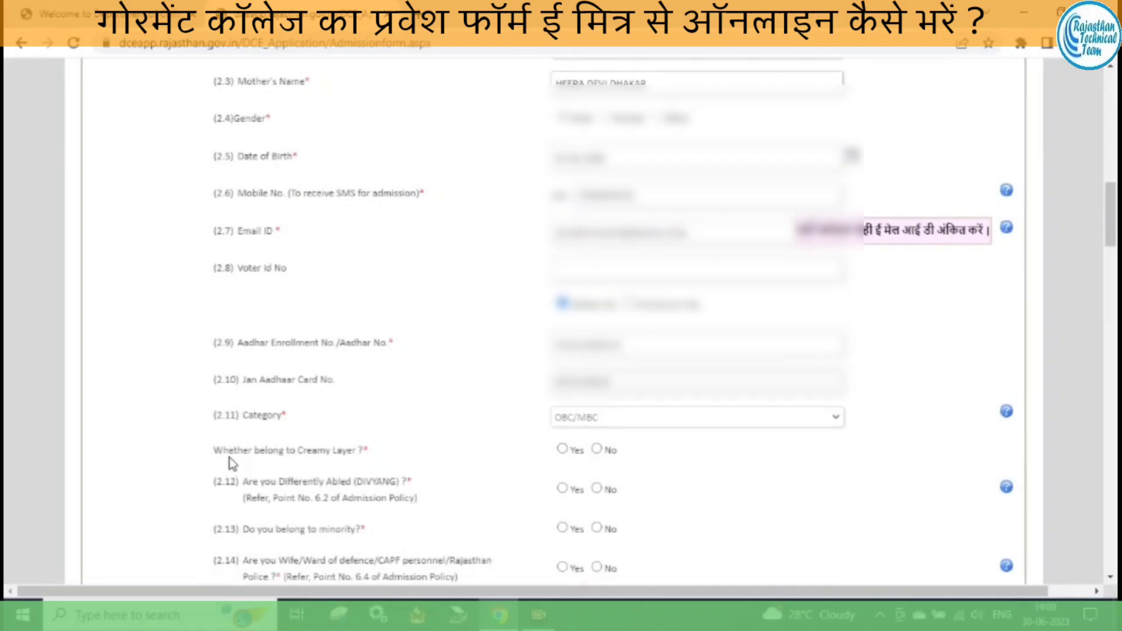
{"action": "left_click_drag", "start_coordinate": [234, 453], "coordinate": [358, 456]}
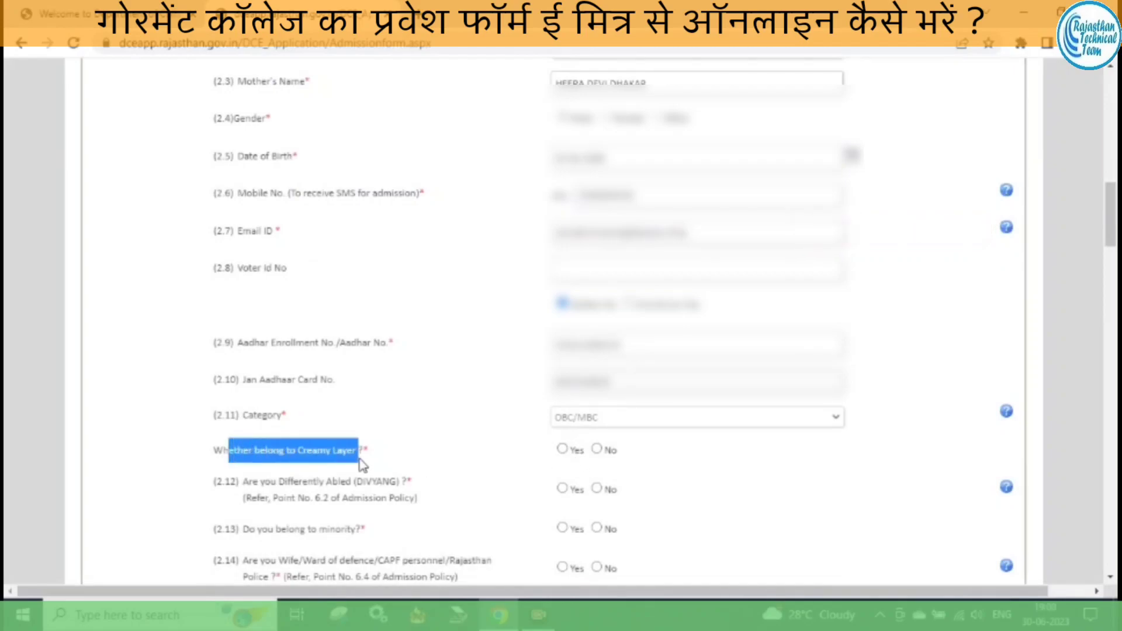
- Answer No to Creamy Layer and set the caste certificate date to 25/08/2021
{"action": "left_click", "coordinate": [597, 450]}
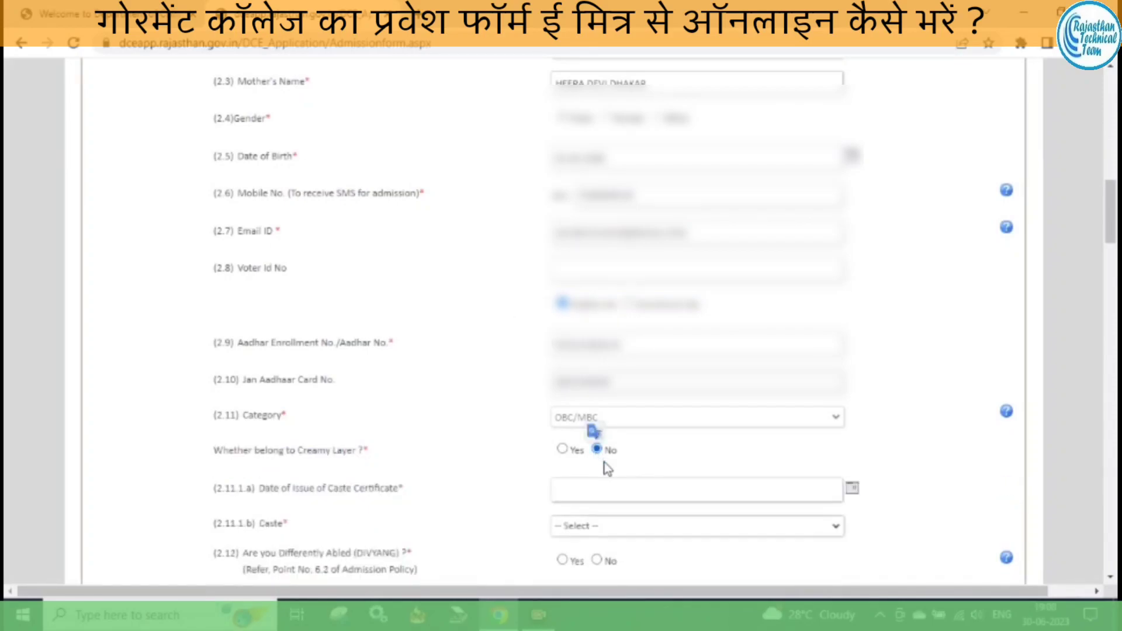
{"action": "left_click", "coordinate": [854, 492]}
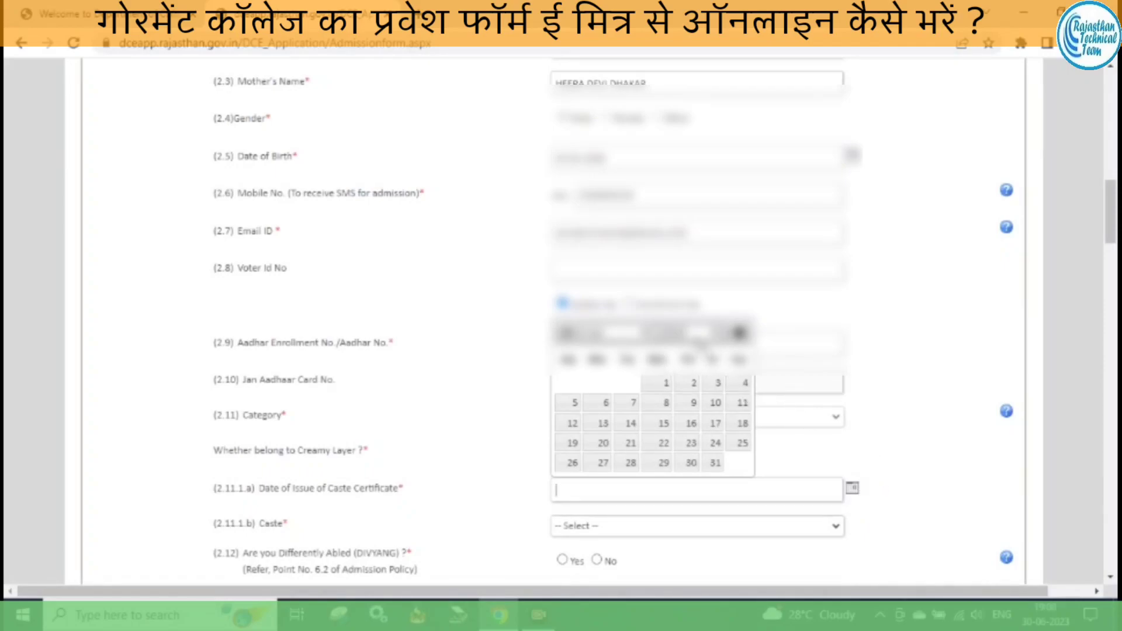
{"action": "left_click", "coordinate": [700, 337]}
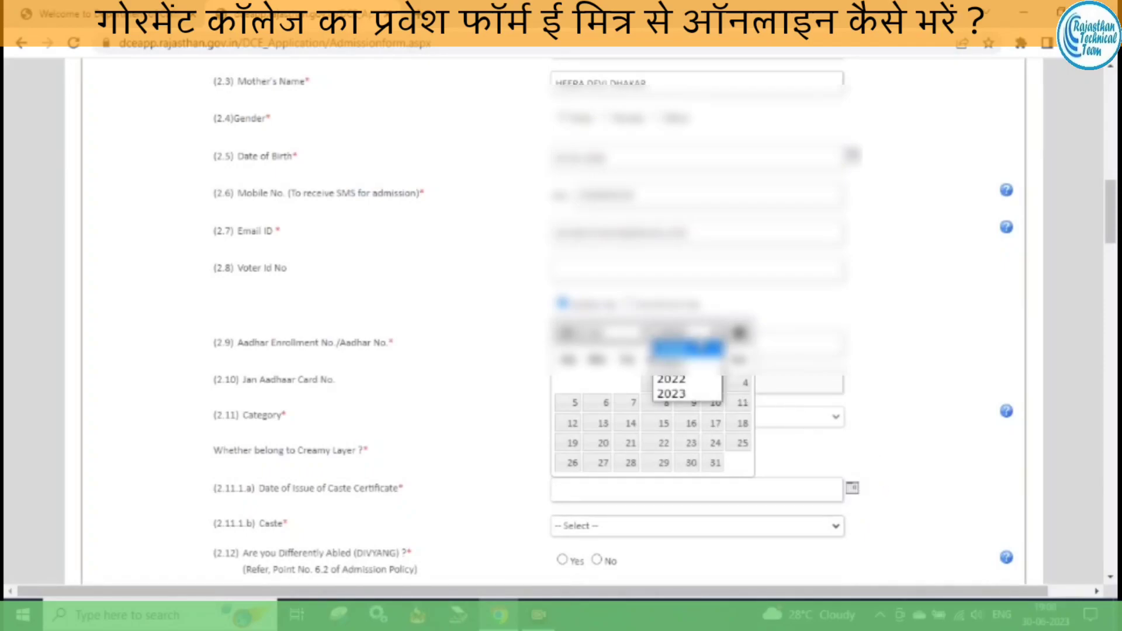
{"action": "left_click", "coordinate": [682, 369]}
{"action": "left_click", "coordinate": [624, 338]}
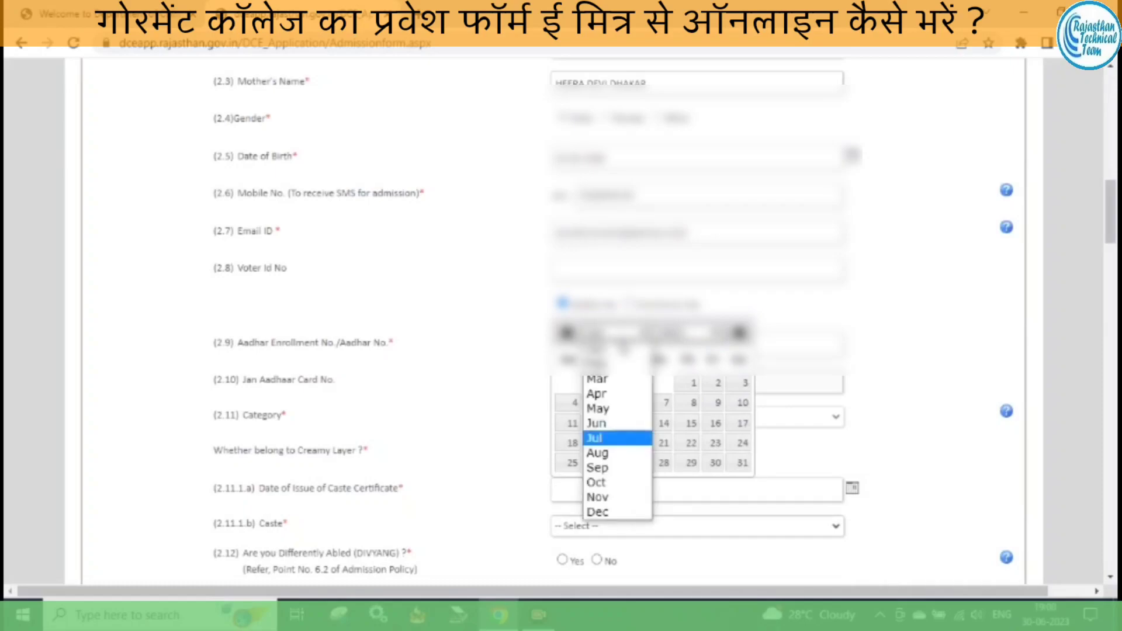
{"action": "left_click", "coordinate": [606, 454]}
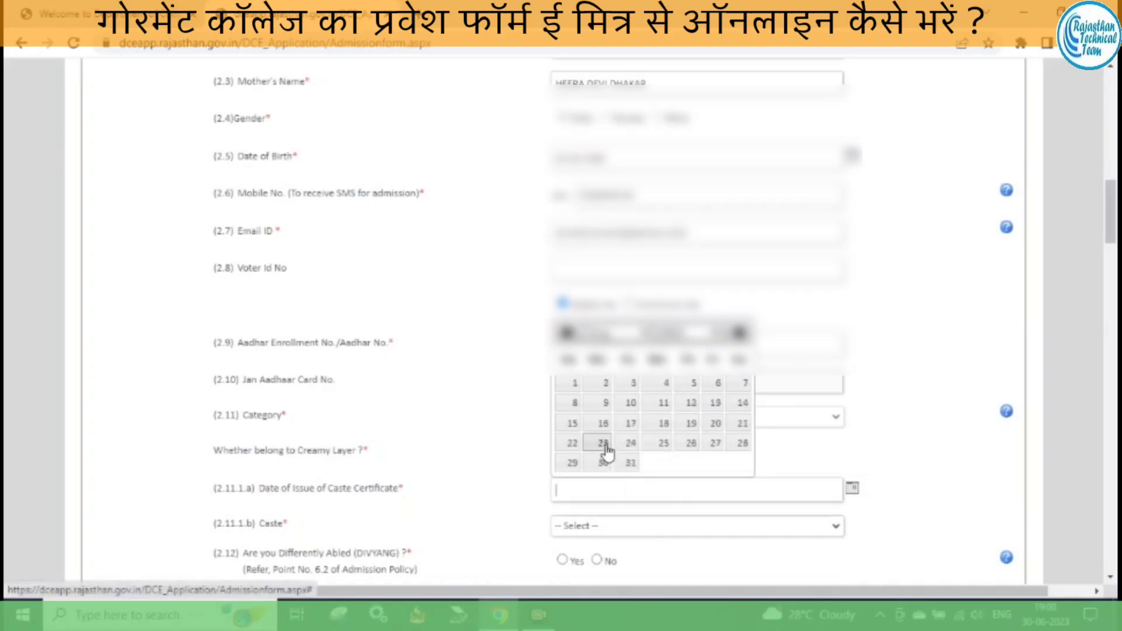
{"action": "left_click", "coordinate": [662, 448]}
{"action": "scroll", "coordinate": [658, 453], "scroll_direction": "down", "scroll_amount": 2}
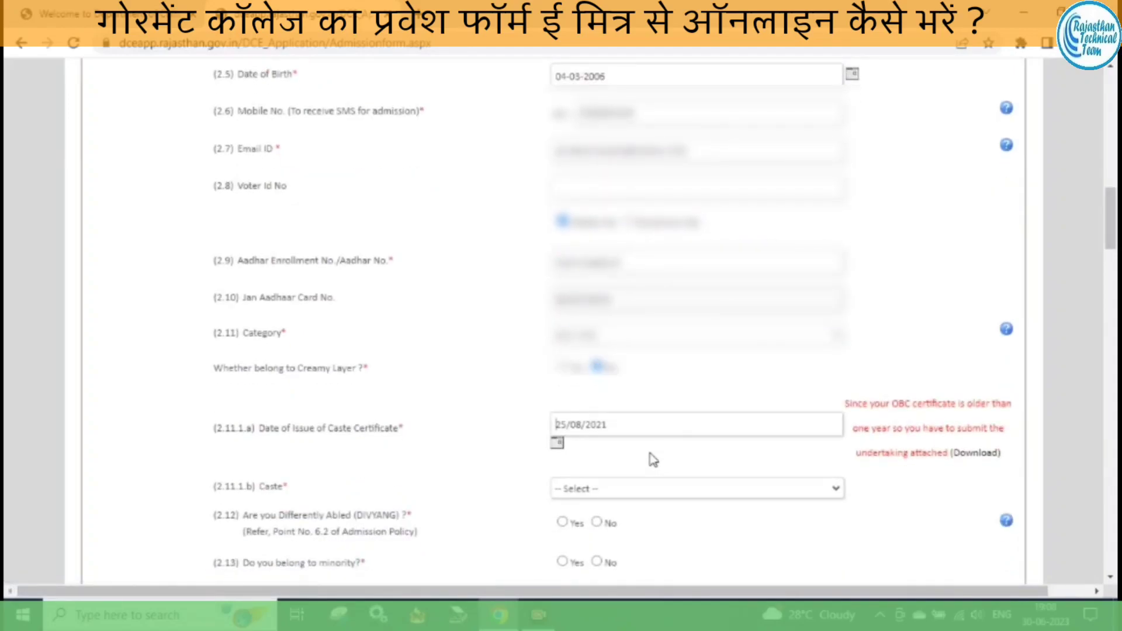
{"action": "scroll", "coordinate": [946, 470], "scroll_direction": "down", "scroll_amount": 2}
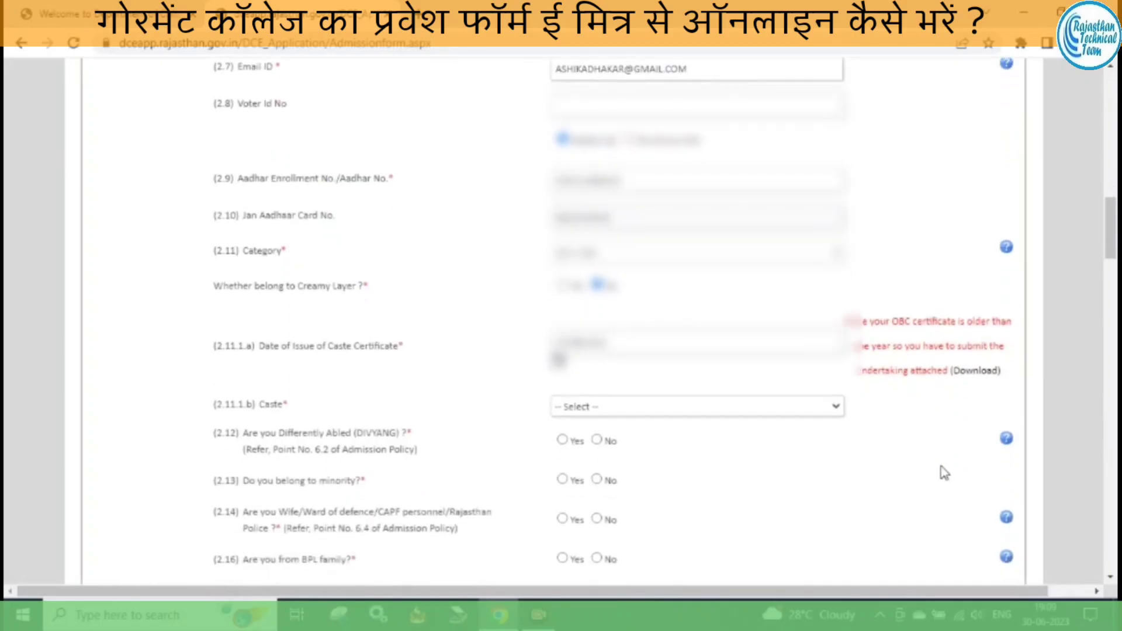
- Set the caste to Other and enter DHAK as the caste name
{"action": "left_click", "coordinate": [673, 409]}
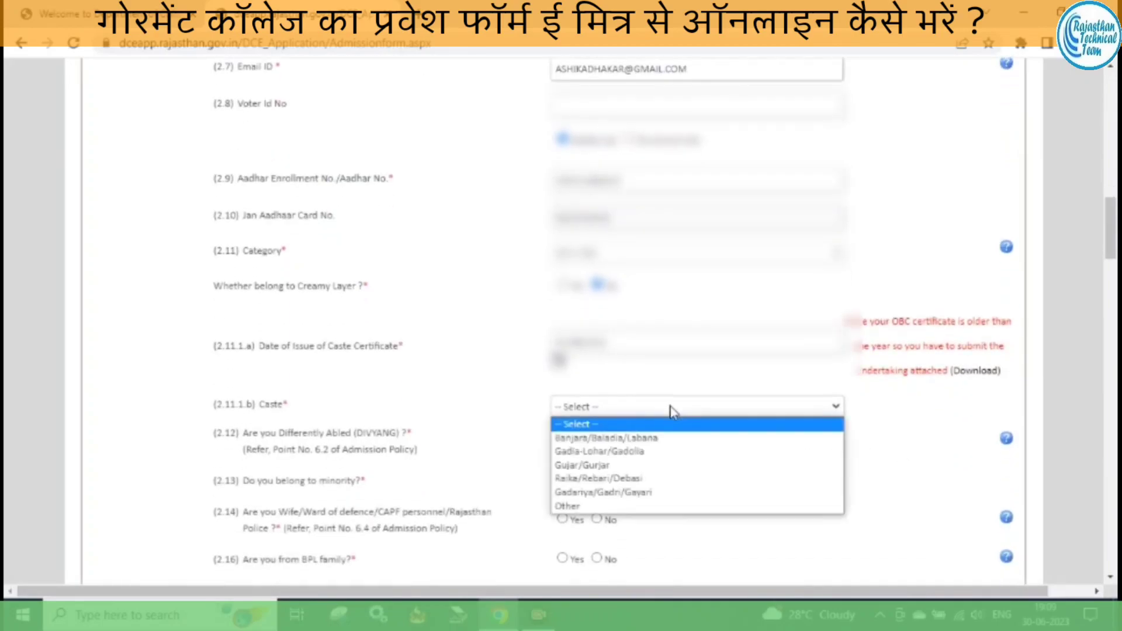
{"action": "left_click", "coordinate": [642, 508]}
{"action": "left_click", "coordinate": [623, 447]}
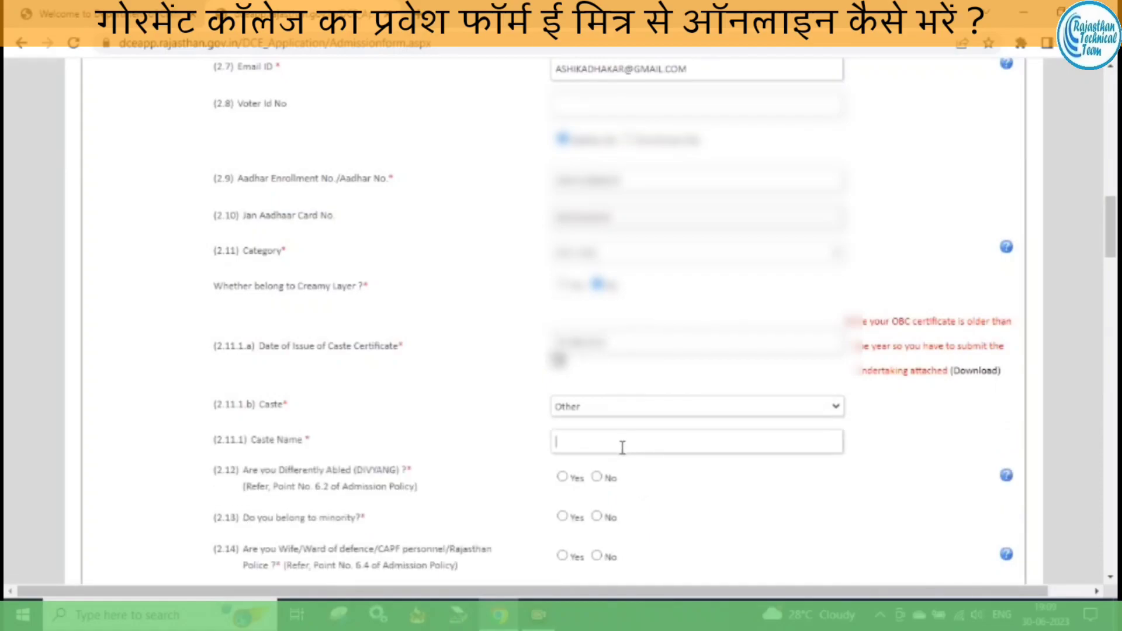
{"action": "type", "text": "DHAKAR"}
- Mark No for disability, minority, defence ward, BPL, Kashmiri migrant, Assam, deceased-employee and Covid-19 questions
{"action": "scroll", "coordinate": [585, 444], "scroll_direction": "down", "scroll_amount": 1}
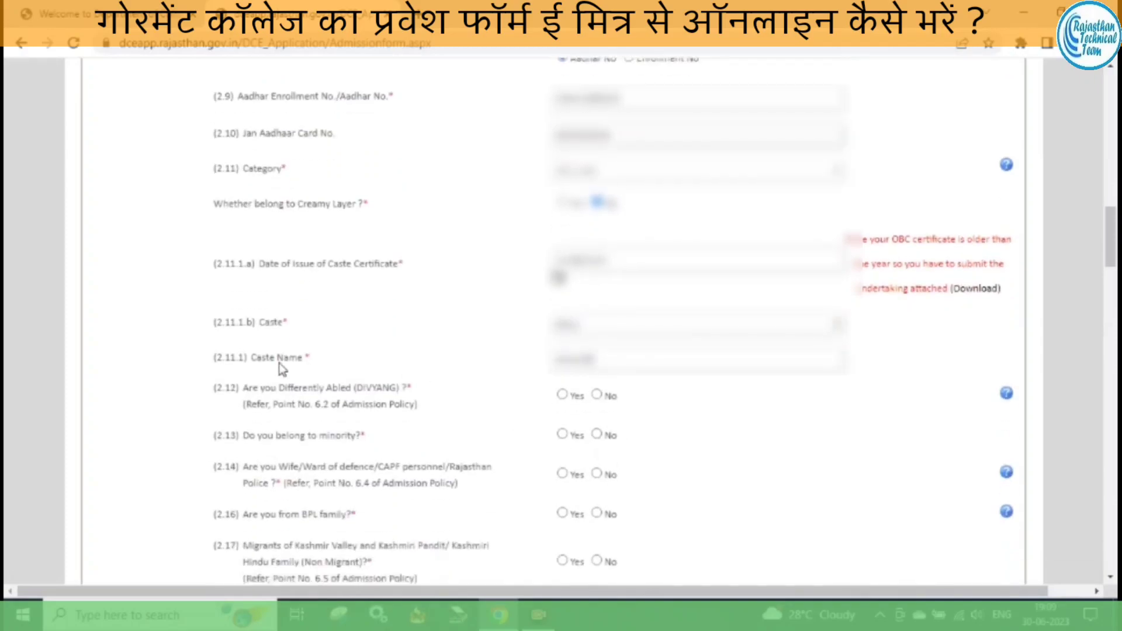
{"action": "left_click", "coordinate": [597, 395]}
{"action": "left_click", "coordinate": [597, 436]}
{"action": "left_click", "coordinate": [597, 473]}
{"action": "left_click", "coordinate": [597, 513]}
{"action": "scroll", "coordinate": [602, 509], "scroll_direction": "down", "scroll_amount": 3}
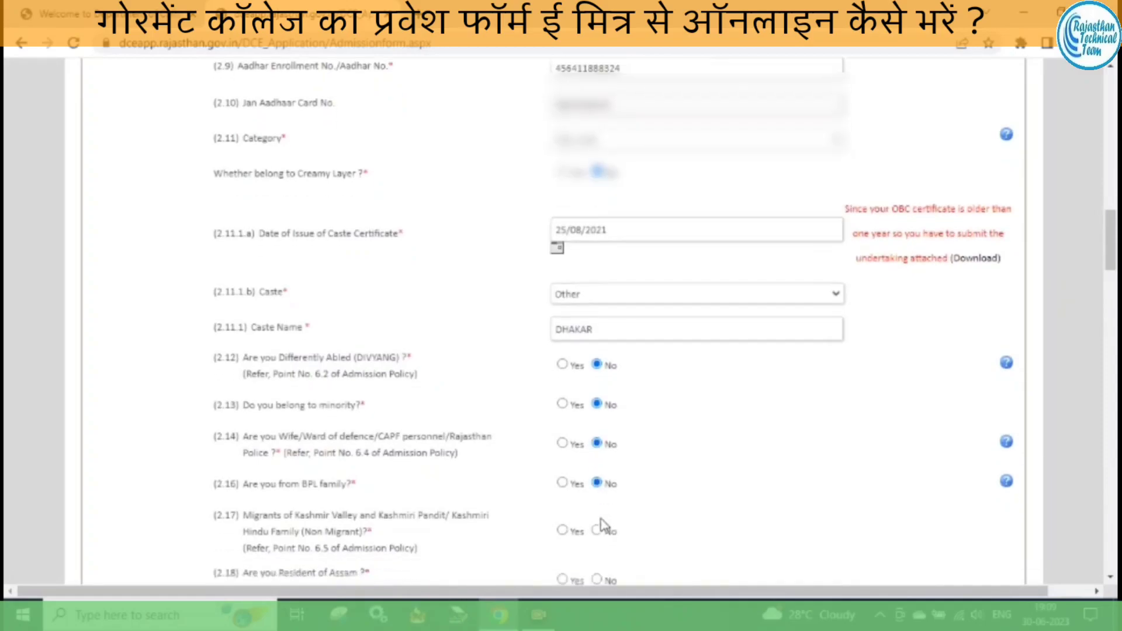
{"action": "left_click", "coordinate": [597, 397]}
{"action": "left_click", "coordinate": [597, 446]}
{"action": "left_click", "coordinate": [597, 495]}
{"action": "left_click", "coordinate": [598, 553]}
{"action": "scroll", "coordinate": [579, 486], "scroll_direction": "down", "scroll_amount": 4}
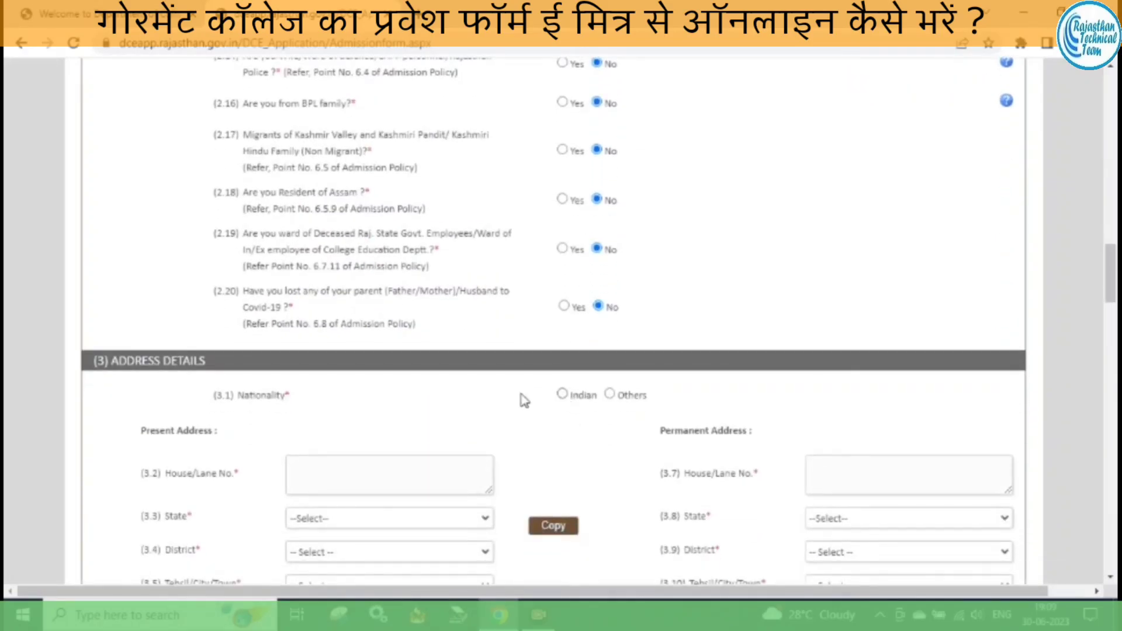
- Set nationality to Indian, fill the present district, tehsil and pin code, and copy to permanent address
{"action": "left_click", "coordinate": [561, 395]}
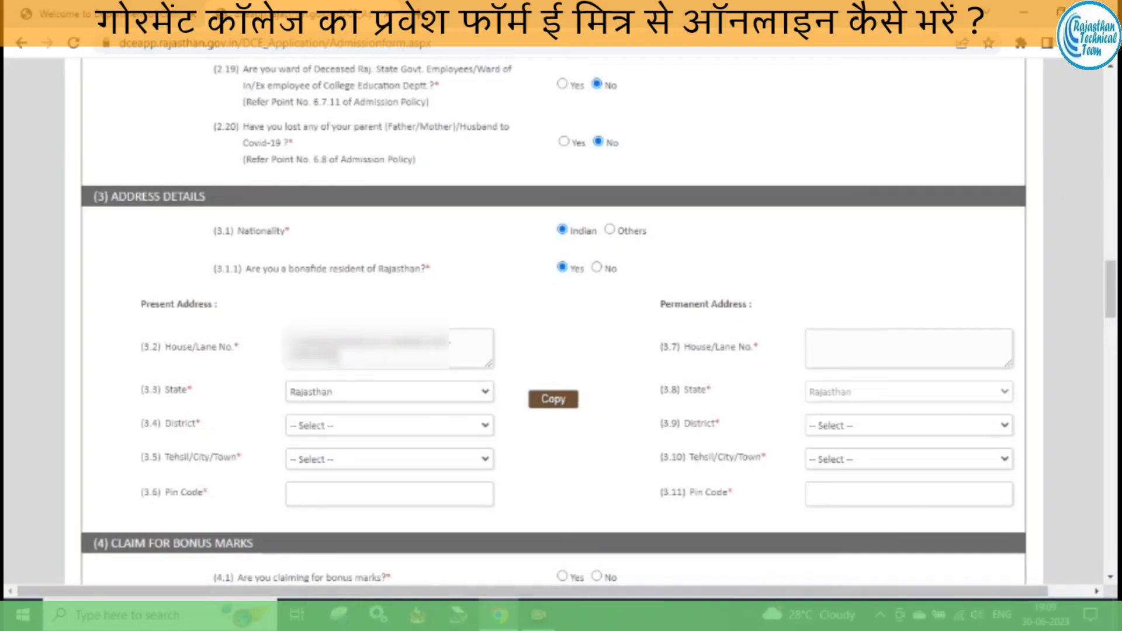
{"action": "left_click", "coordinate": [329, 426]}
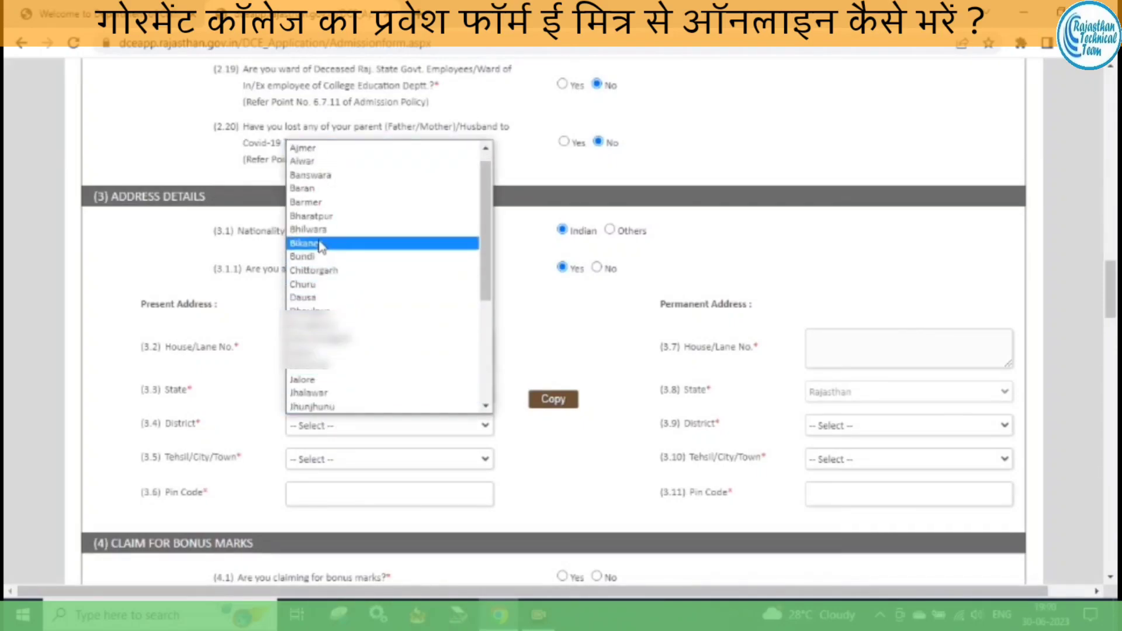
{"action": "left_click", "coordinate": [336, 229]}
{"action": "left_click", "coordinate": [340, 467]}
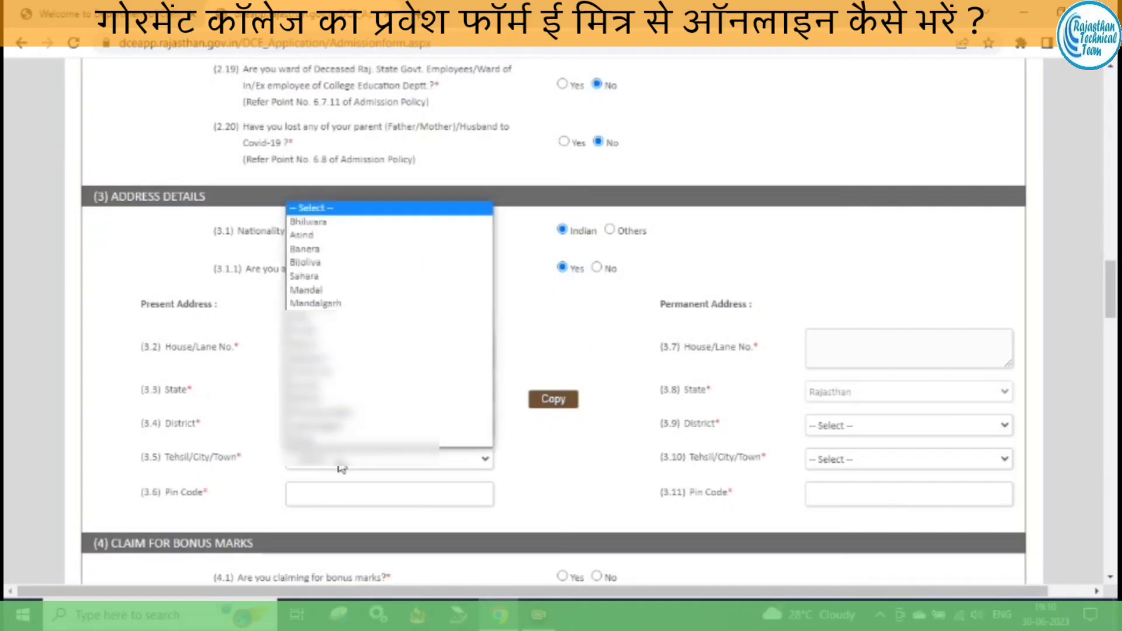
{"action": "left_click", "coordinate": [345, 357]}
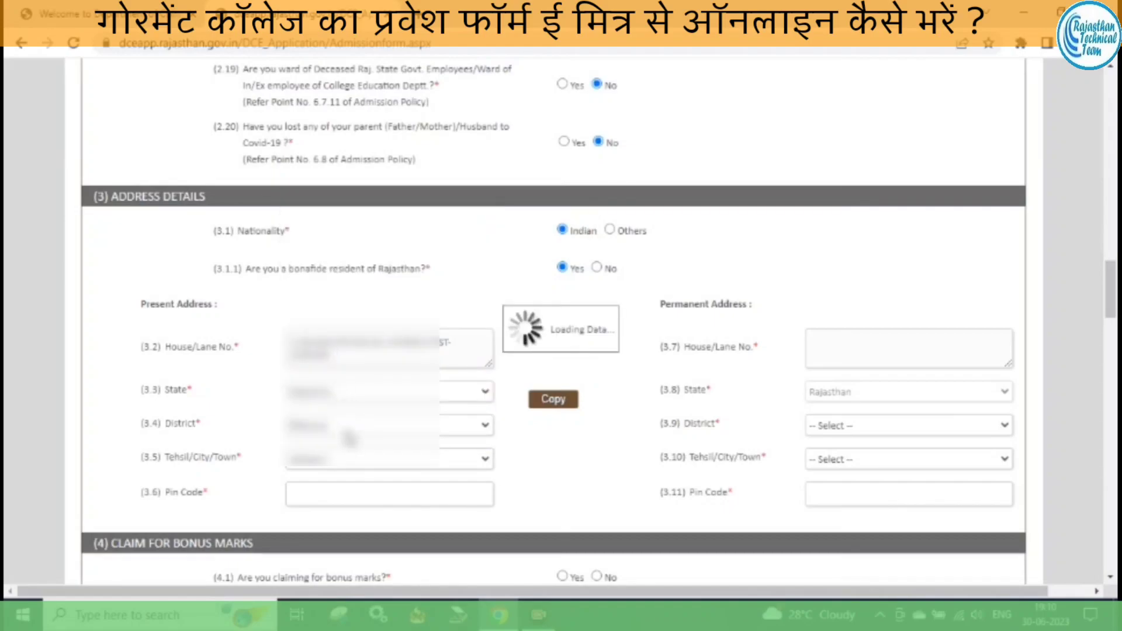
{"action": "type", "text": "3"}
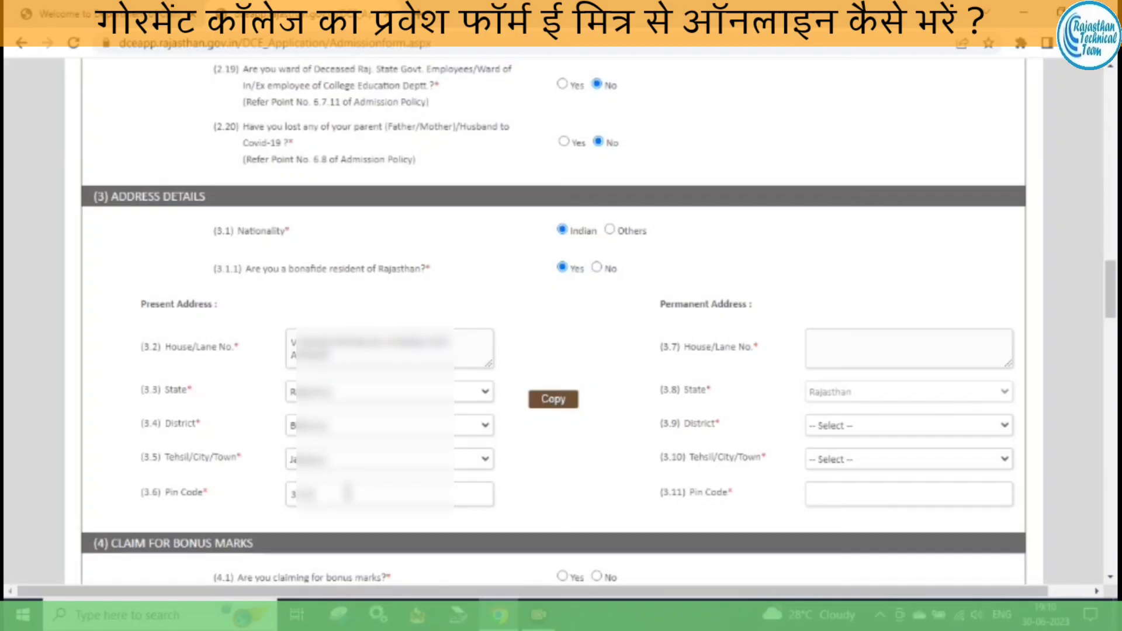
{"action": "left_click", "coordinate": [563, 401]}
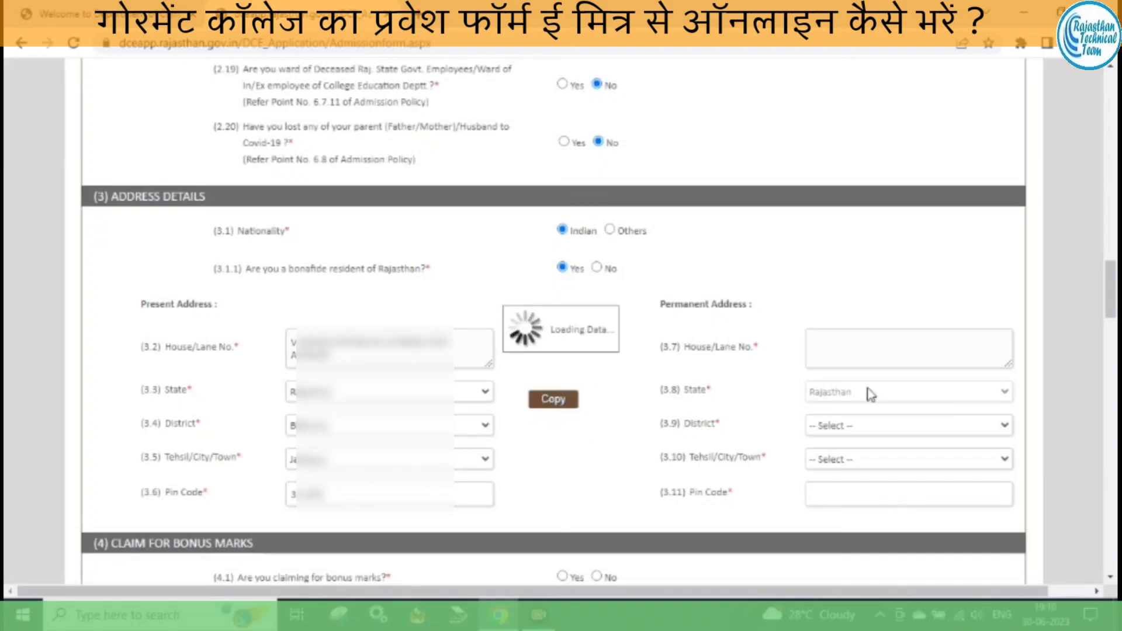
{"action": "scroll", "coordinate": [561, 351], "scroll_direction": "down", "scroll_amount": 4}
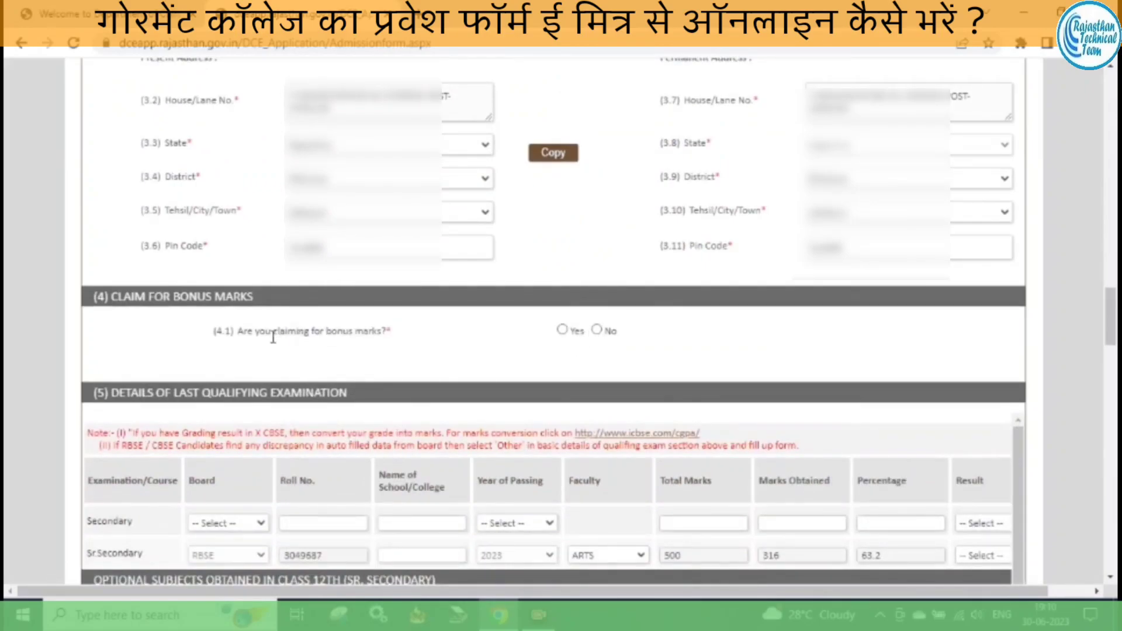
{"action": "left_click_drag", "start_coordinate": [242, 333], "coordinate": [386, 335]}
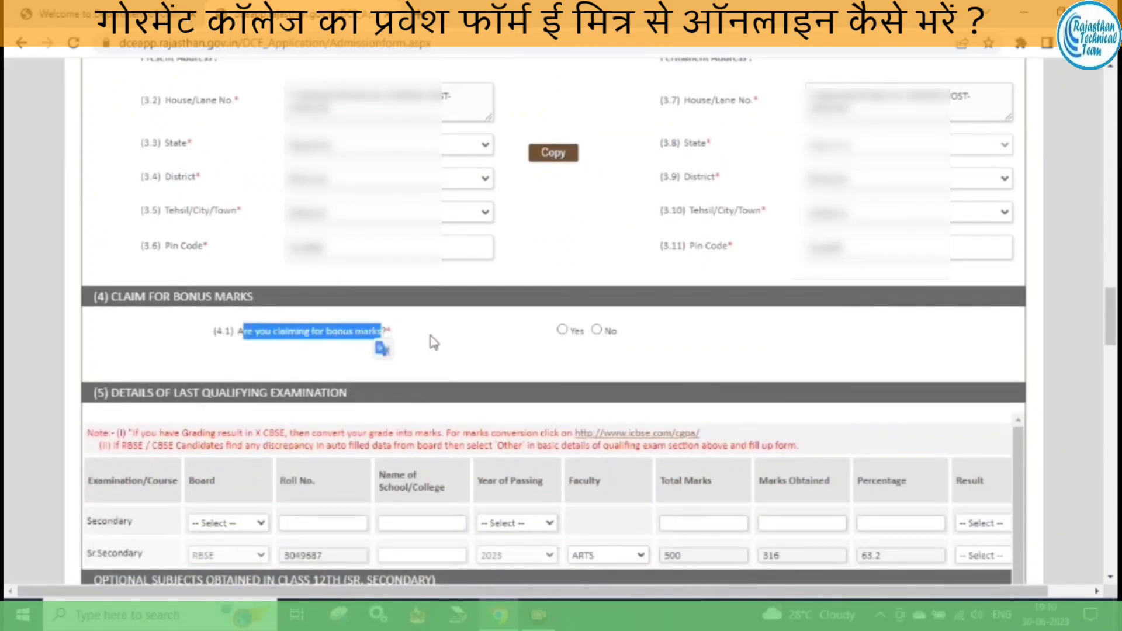
- Answer No to bonus marks and enter Secondary board RBSE, roll number and passing year 2021
{"action": "left_click", "coordinate": [597, 331]}
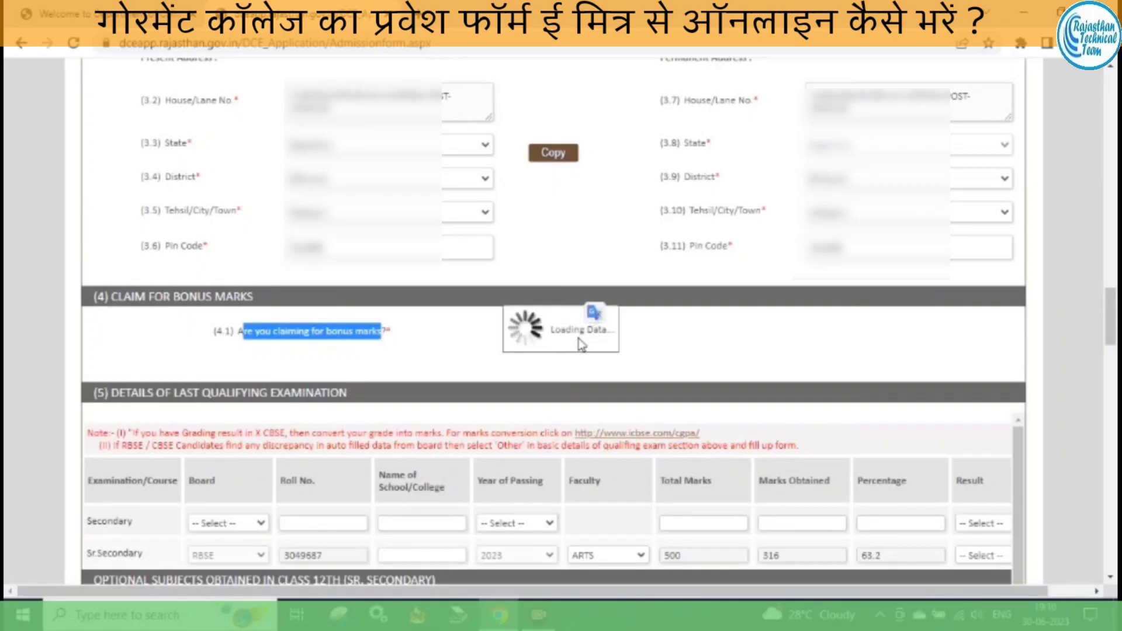
{"action": "scroll", "coordinate": [462, 377], "scroll_direction": "down", "scroll_amount": 3}
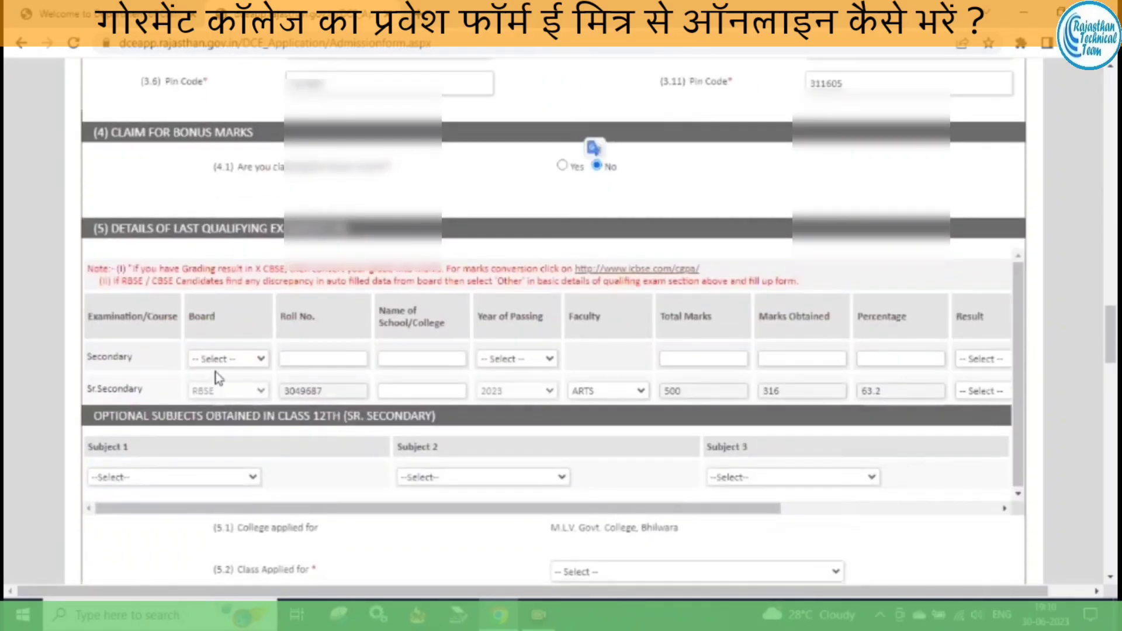
{"action": "left_click", "coordinate": [231, 359]}
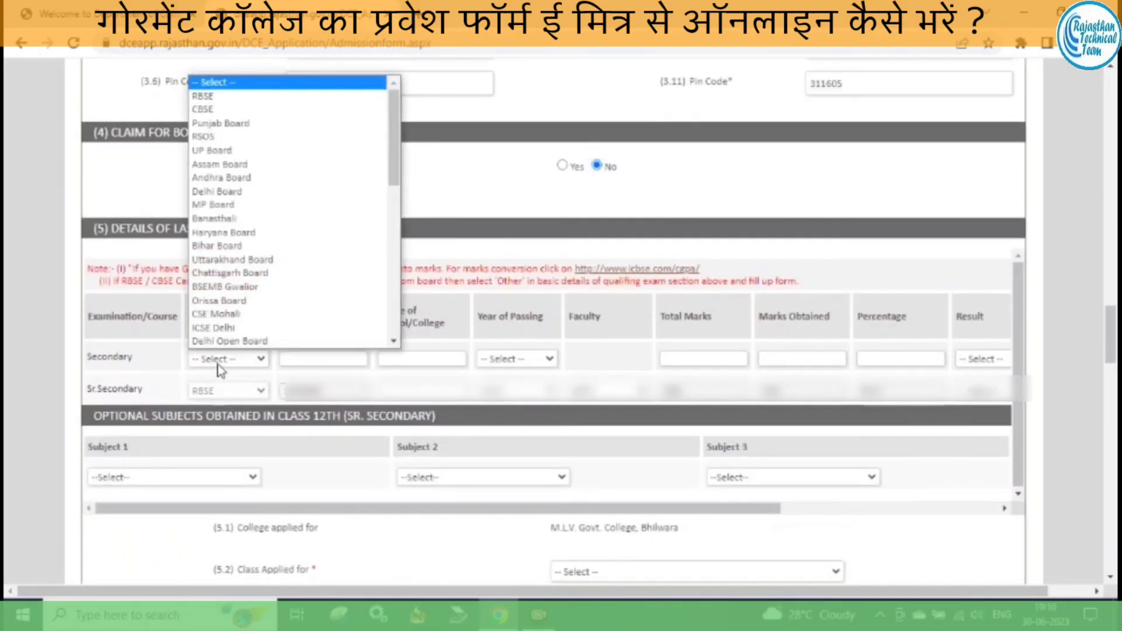
{"action": "left_click", "coordinate": [205, 96]}
{"action": "left_click", "coordinate": [301, 360]}
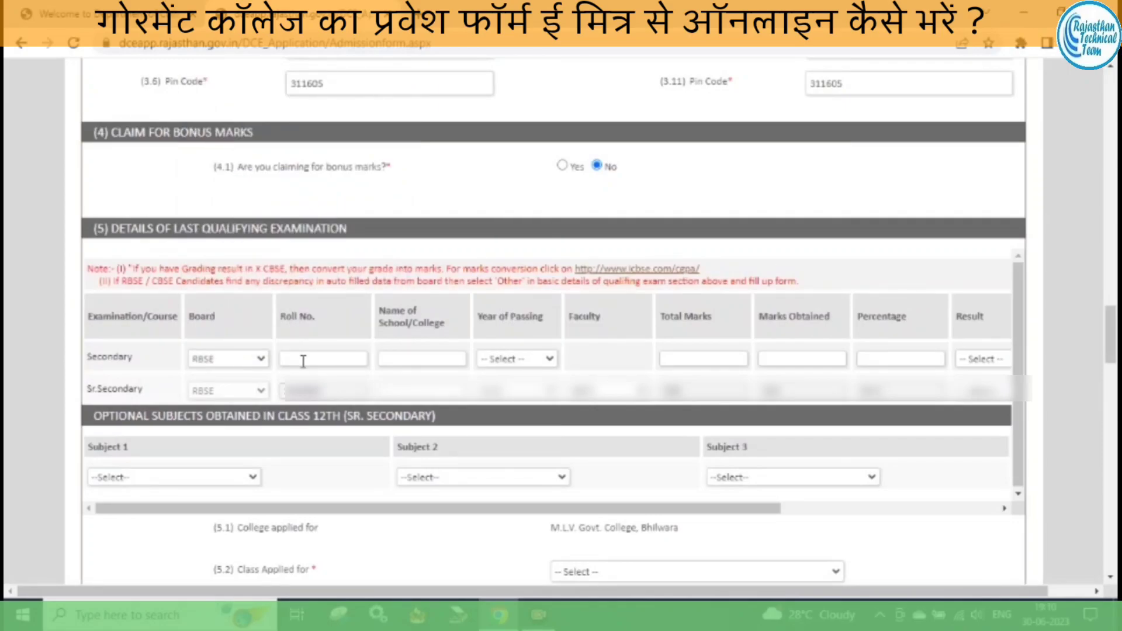
{"action": "type", "text": "035"}
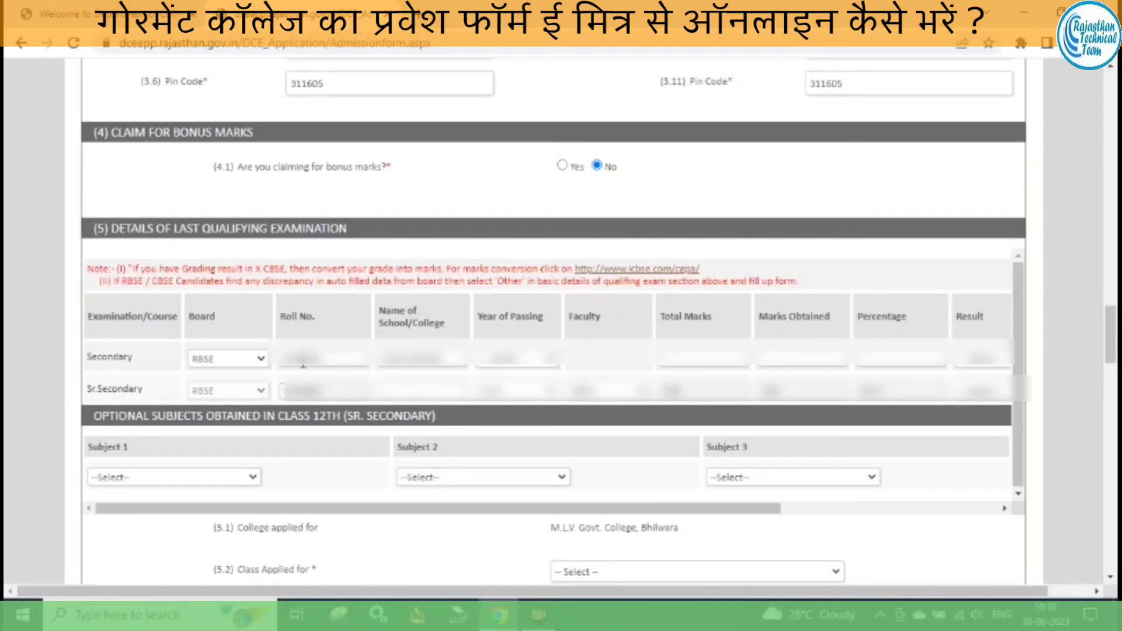
{"action": "left_click", "coordinate": [481, 364]}
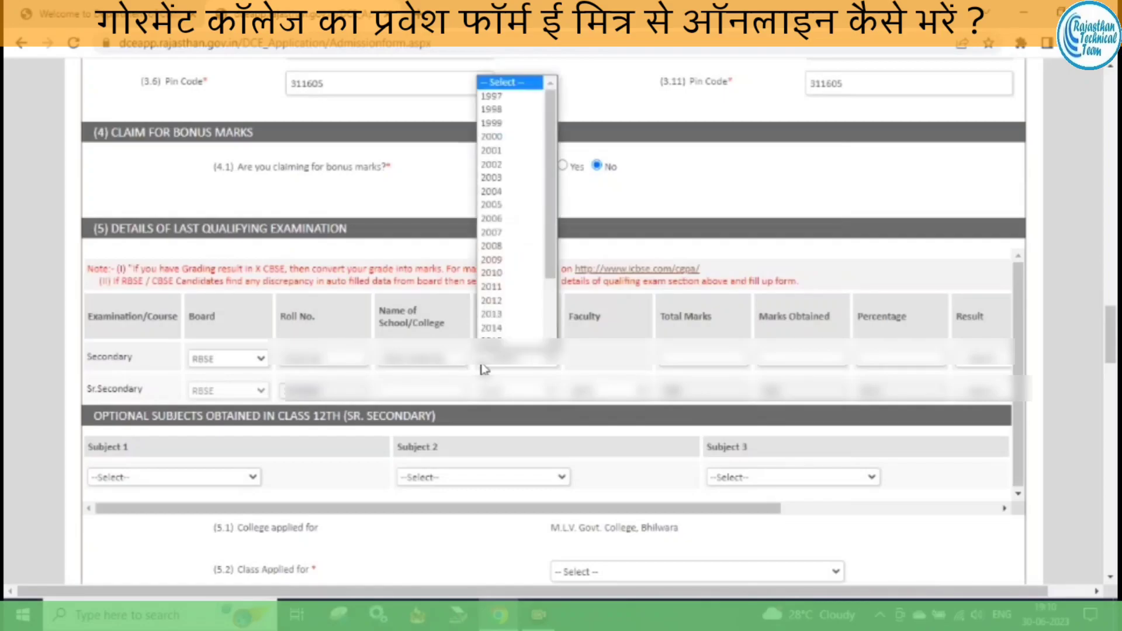
{"action": "type", "text": "2021"}
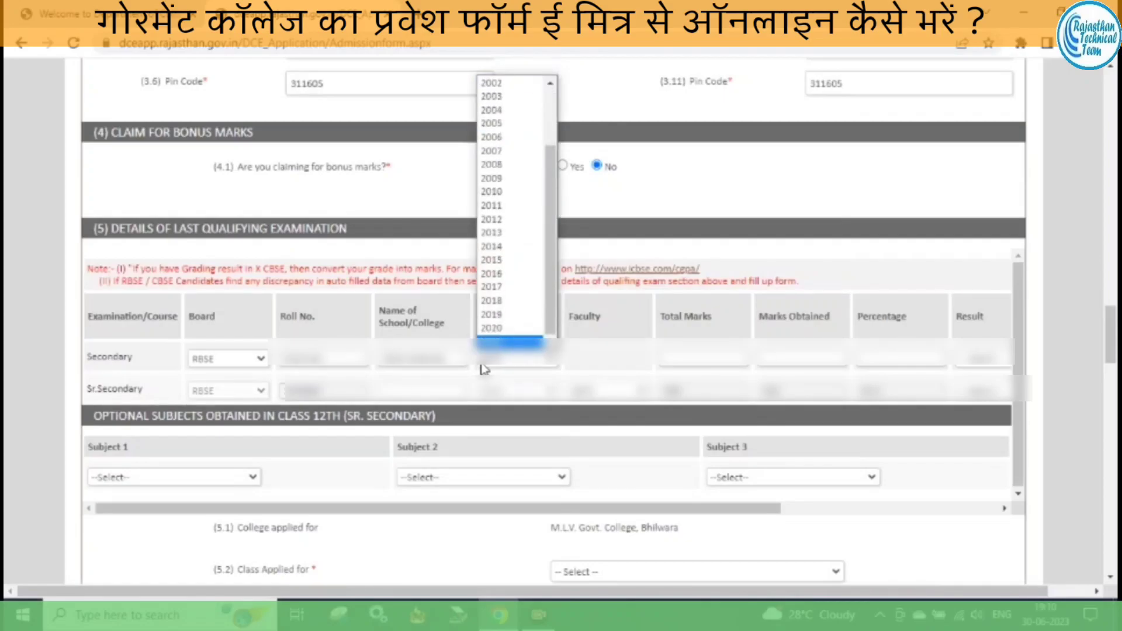
{"action": "key", "text": "Return"}
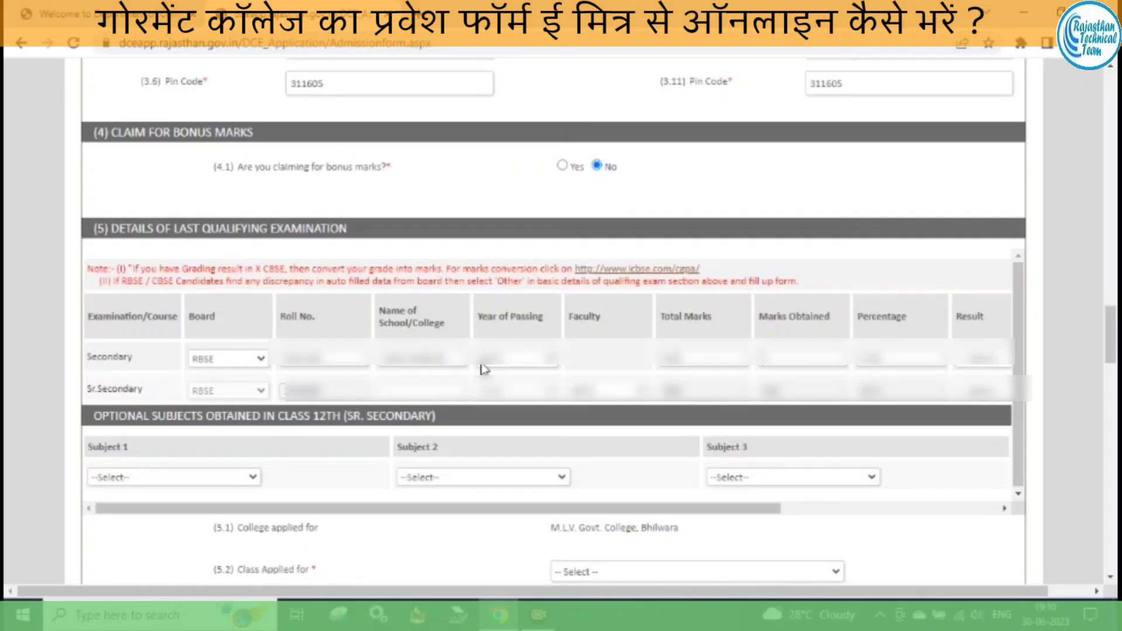
- Set the Secondary exam result and mark the Sr.Secondary result as Pass
{"action": "key", "text": "Tab"}
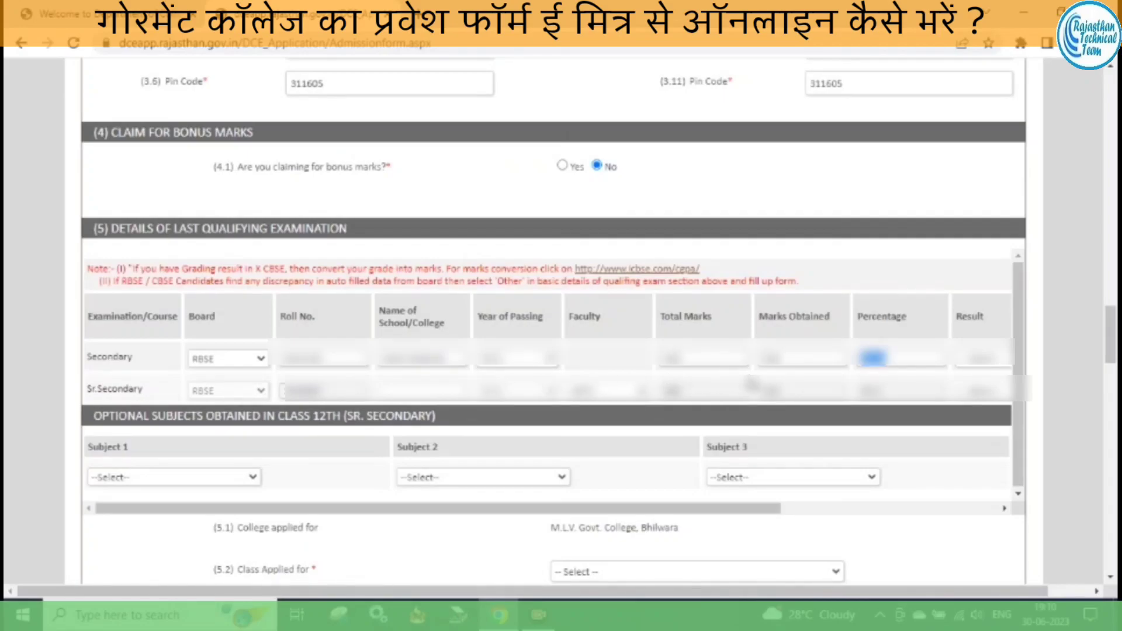
{"action": "left_click", "coordinate": [980, 359]}
{"action": "left_click", "coordinate": [986, 389]}
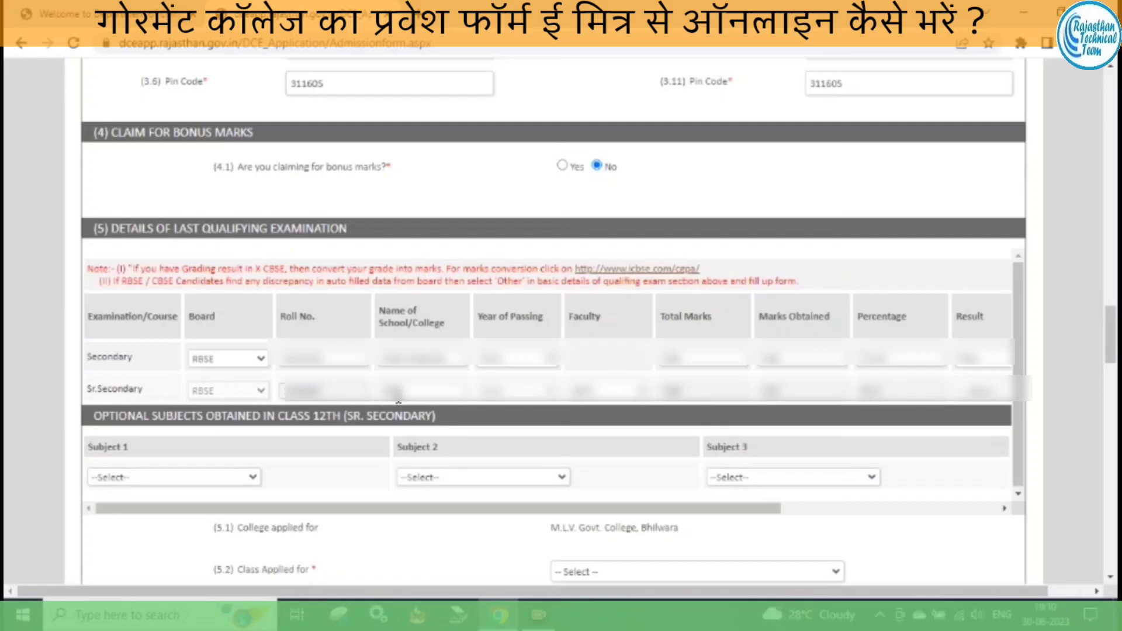
{"action": "type", "text": "scho"}
{"action": "left_click", "coordinate": [979, 392]}
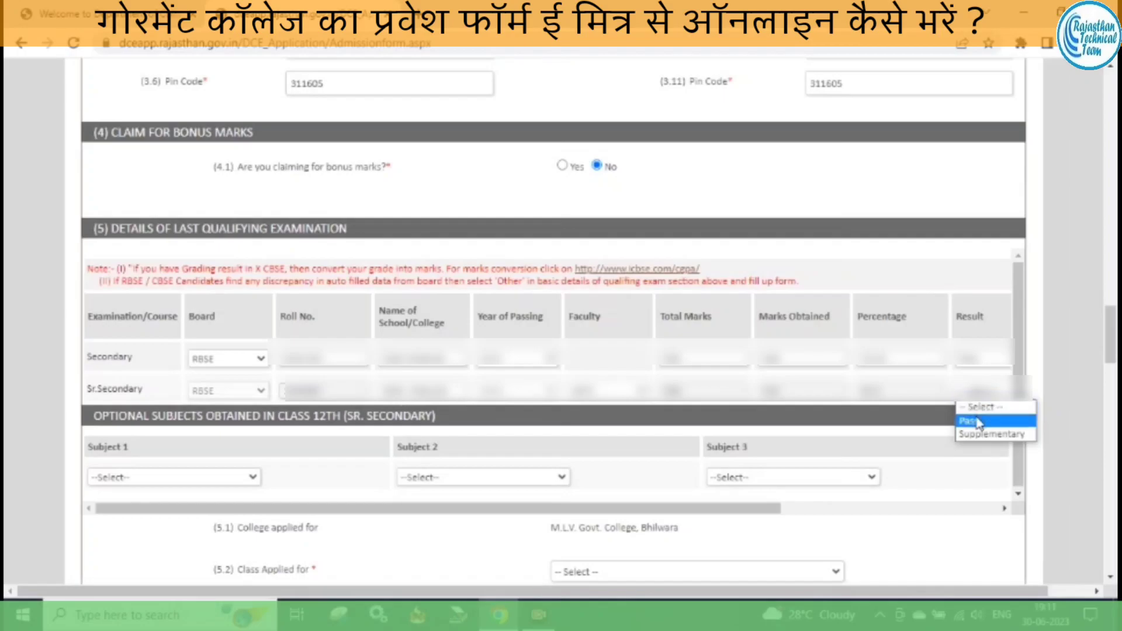
{"action": "left_click", "coordinate": [976, 420]}
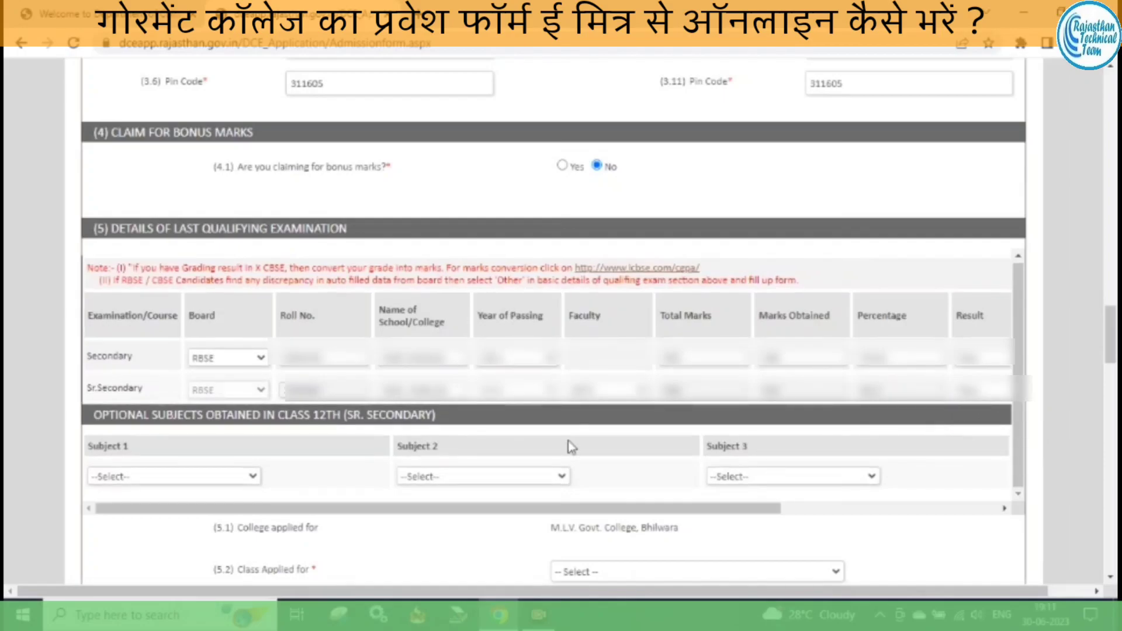
- Pick Hindi Literature and Political Science as 12th subjects and BA Part I as the class applied for
{"action": "left_click", "coordinate": [222, 475]}
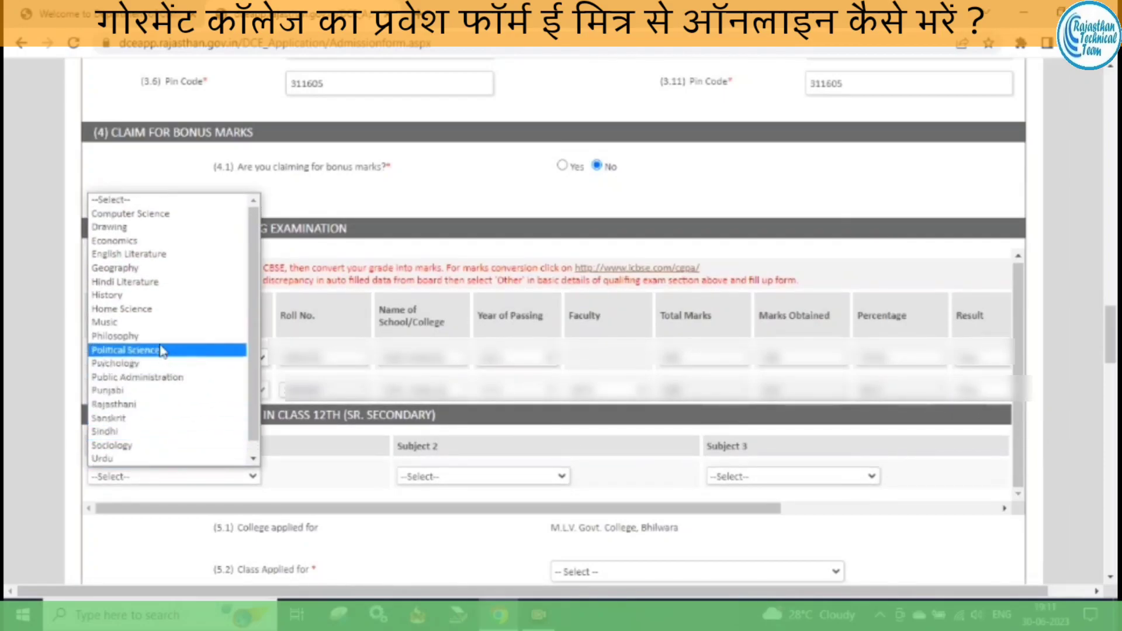
{"action": "left_click", "coordinate": [139, 281]}
{"action": "left_click", "coordinate": [434, 483]}
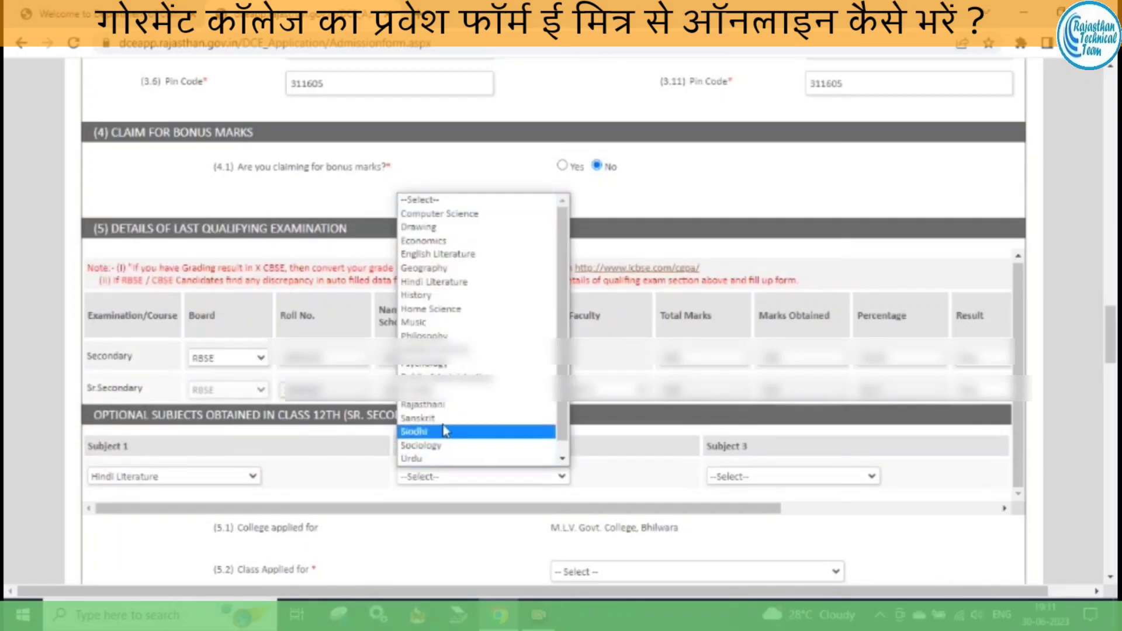
{"action": "left_click", "coordinate": [468, 349]}
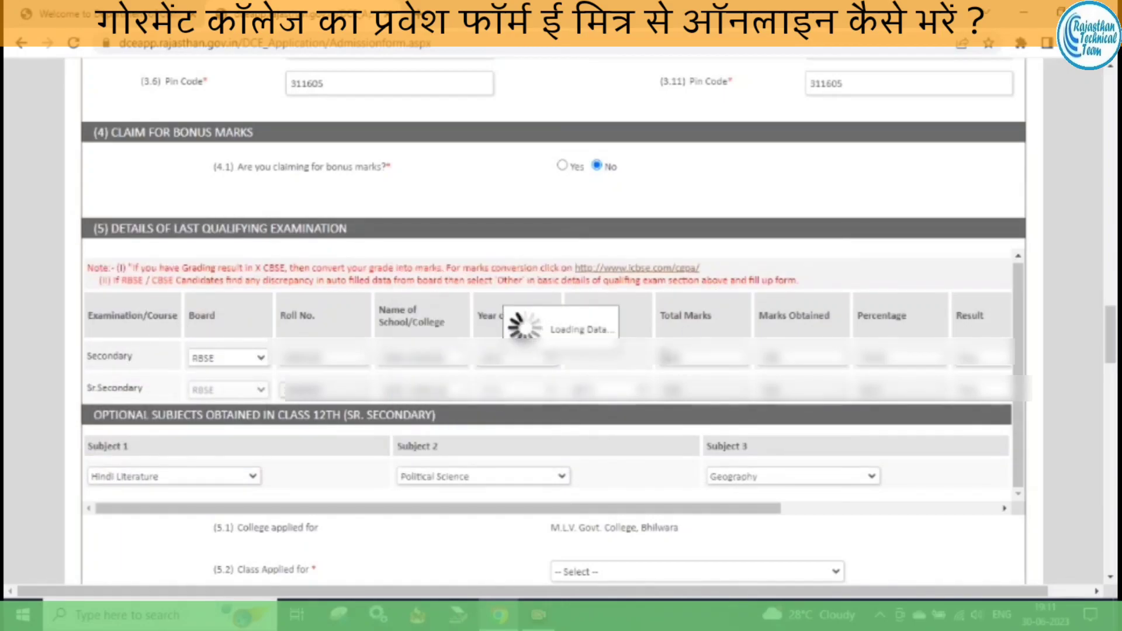
{"action": "scroll", "coordinate": [640, 448], "scroll_direction": "down", "scroll_amount": 3}
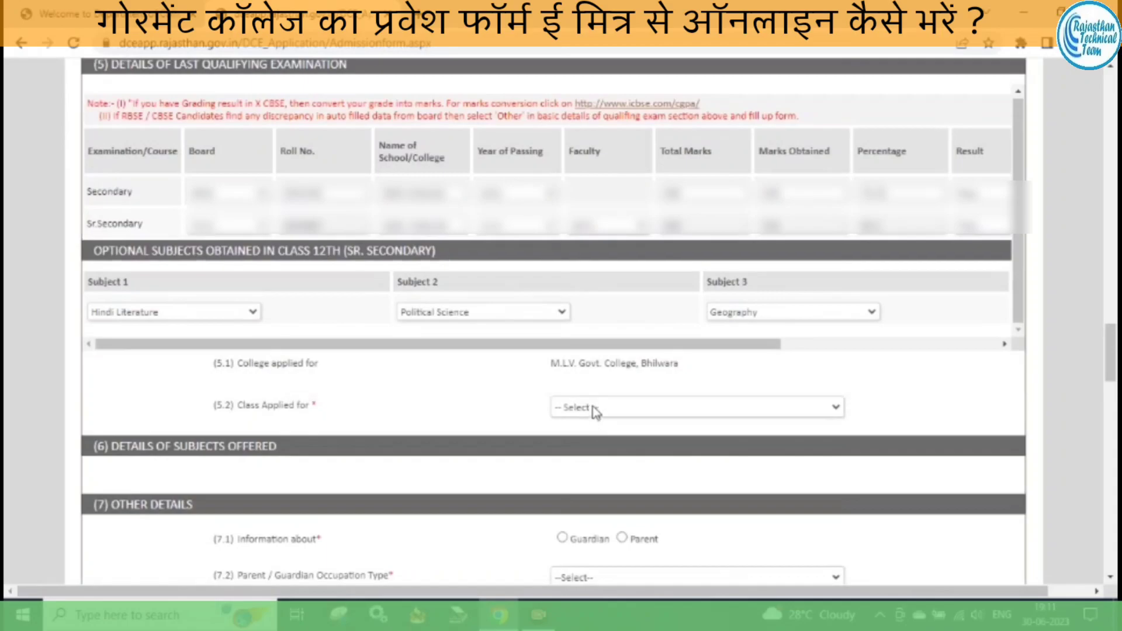
{"action": "left_click", "coordinate": [597, 408]}
{"action": "left_click", "coordinate": [584, 441]}
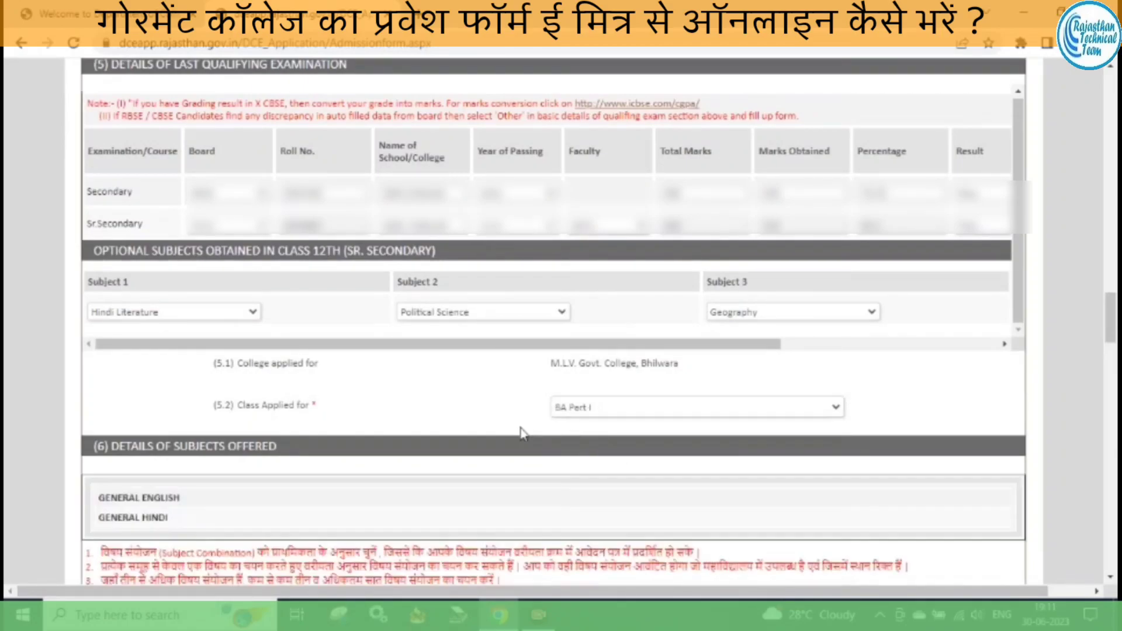
{"action": "scroll", "coordinate": [521, 435], "scroll_direction": "down", "scroll_amount": 3}
{"action": "scroll", "coordinate": [522, 436], "scroll_direction": "down", "scroll_amount": 2}
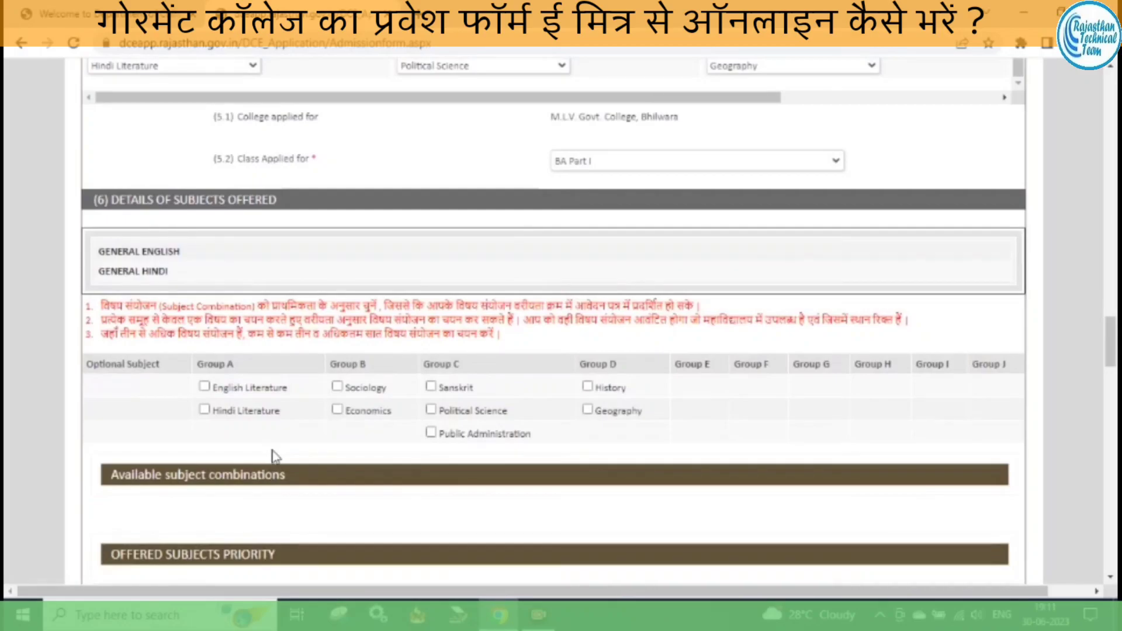
{"action": "scroll", "coordinate": [277, 465], "scroll_direction": "down", "scroll_amount": 2}
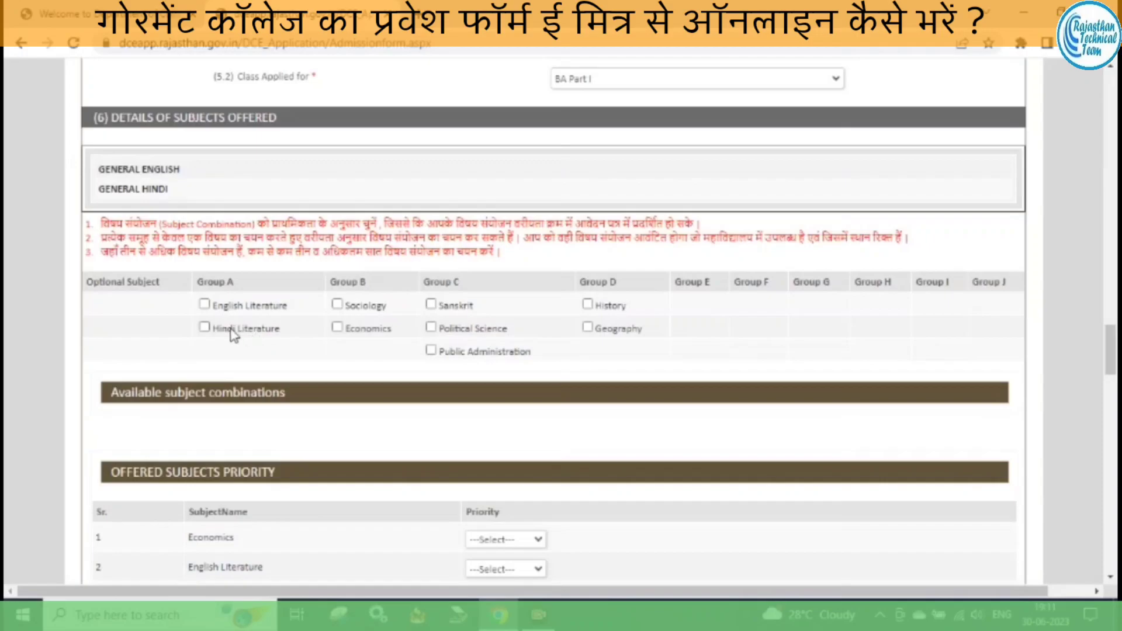
- Add Sociology and select the Hindi Literature–Political Science–Geography and Hindi Literature–Sociology–Geography combinations
{"action": "left_click", "coordinate": [206, 329]}
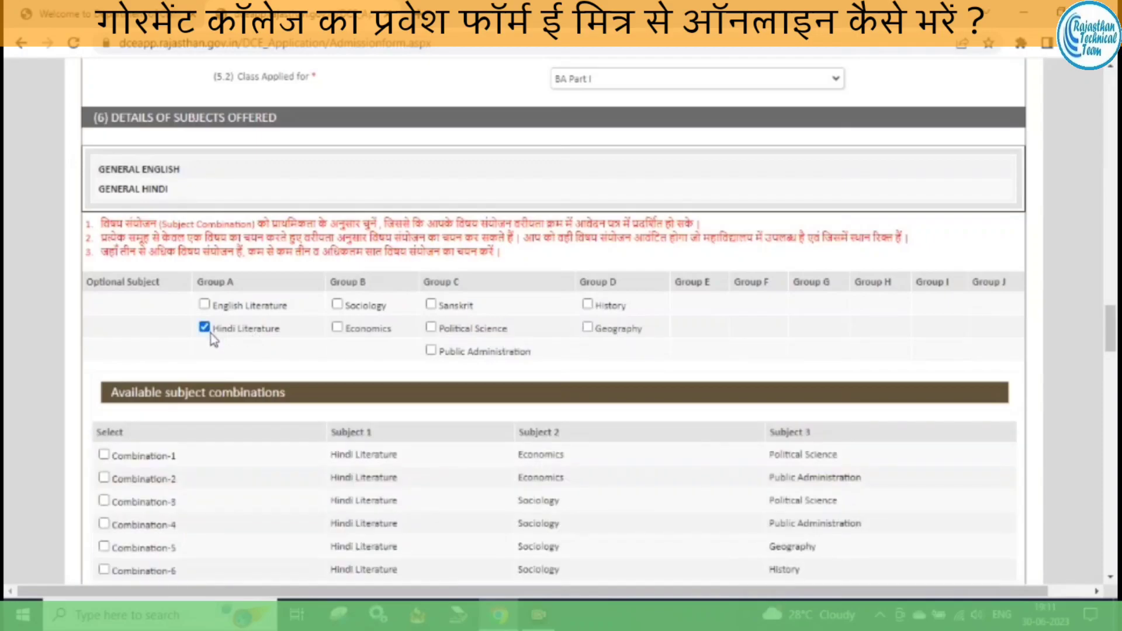
{"action": "scroll", "coordinate": [218, 363], "scroll_direction": "down", "scroll_amount": 3}
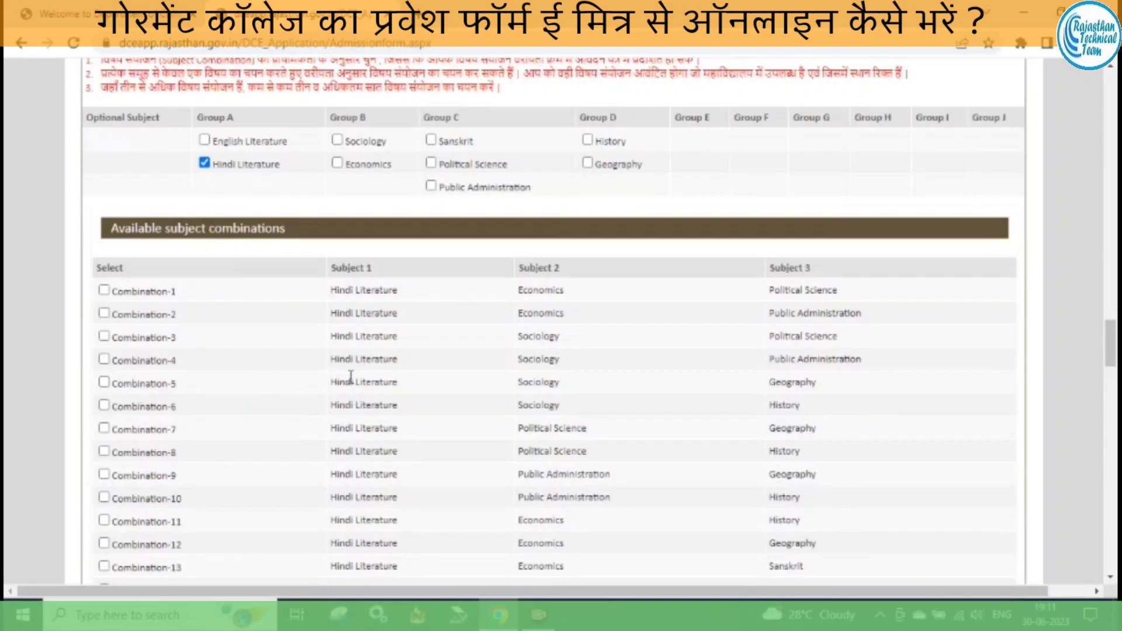
{"action": "scroll", "coordinate": [367, 403], "scroll_direction": "down", "scroll_amount": 3}
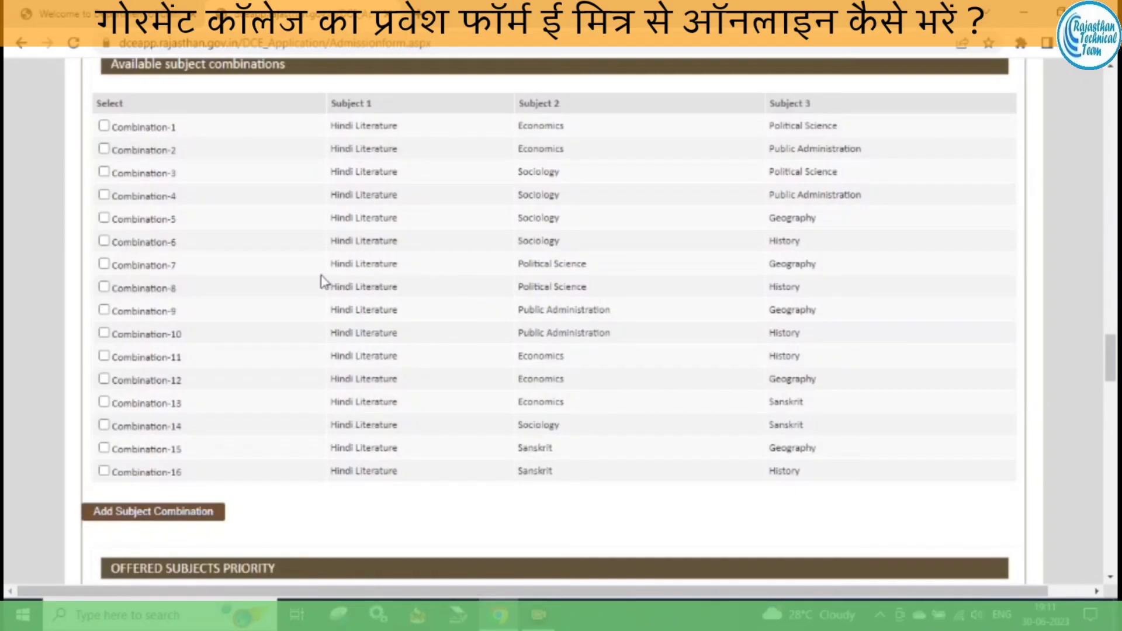
{"action": "left_click", "coordinate": [104, 264]}
{"action": "scroll", "coordinate": [353, 412], "scroll_direction": "down", "scroll_amount": 3}
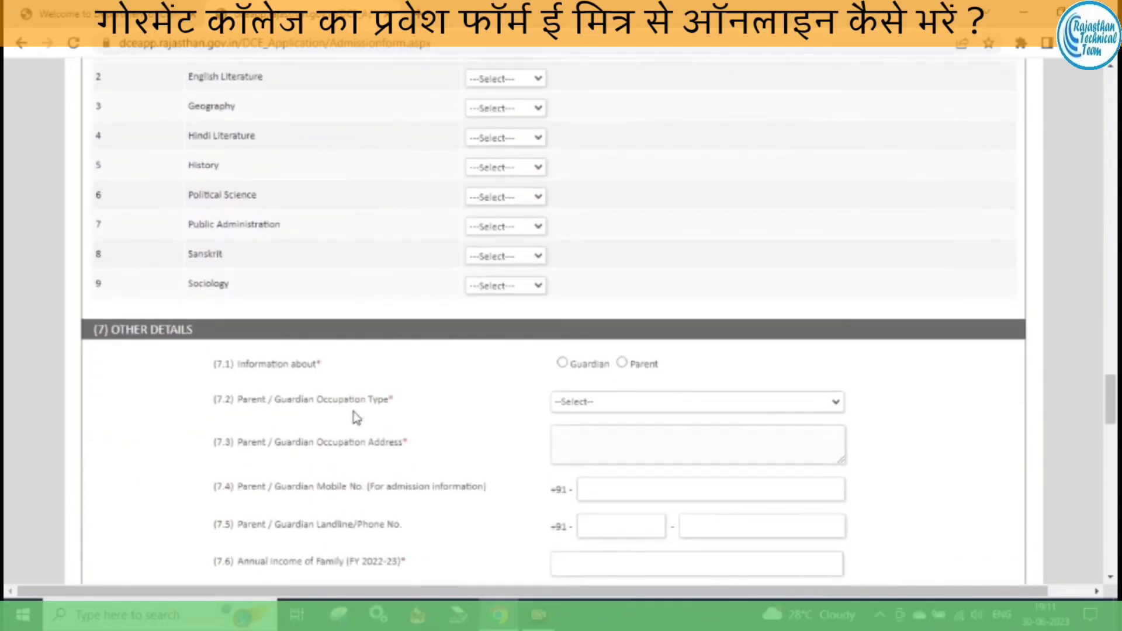
{"action": "scroll", "coordinate": [354, 411], "scroll_direction": "up", "scroll_amount": 4}
{"action": "scroll", "coordinate": [353, 412], "scroll_direction": "up", "scroll_amount": 3}
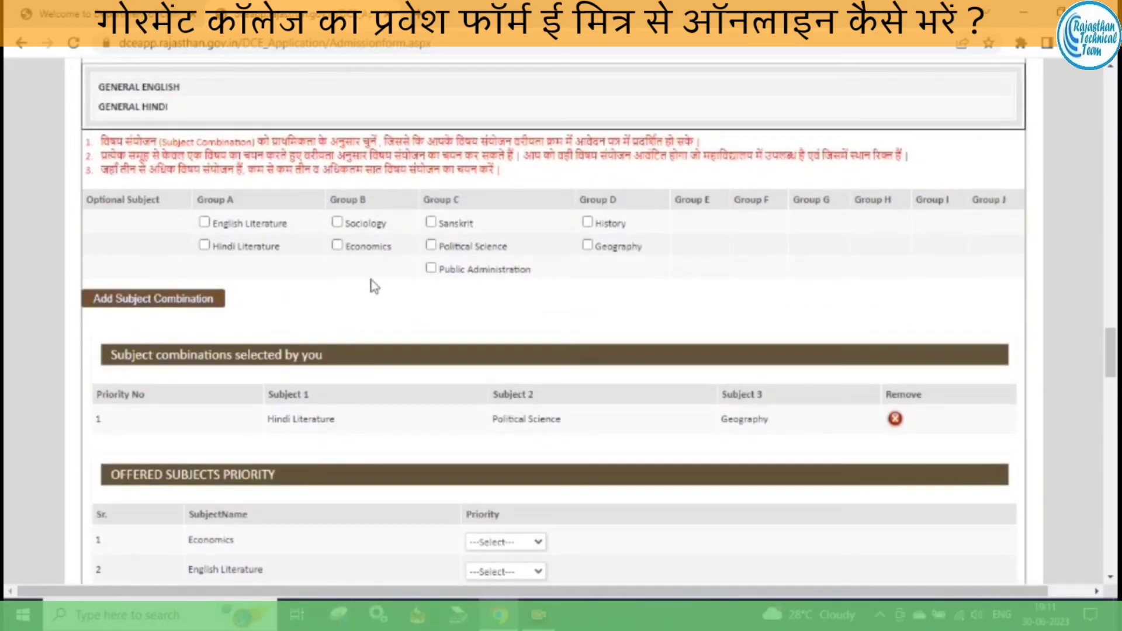
{"action": "left_click", "coordinate": [338, 223]}
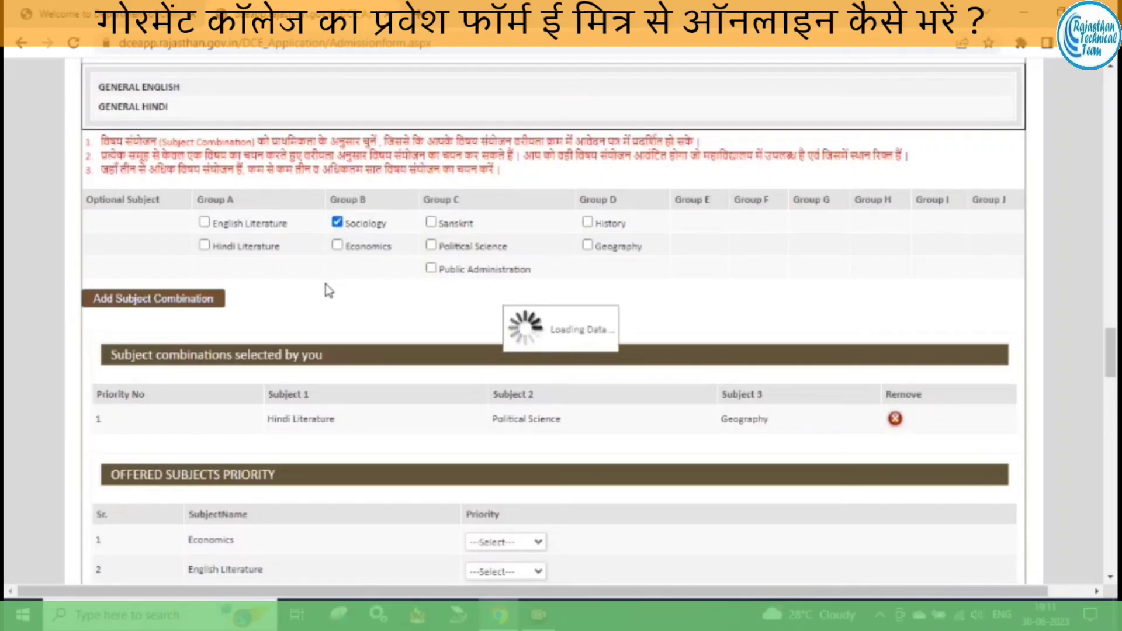
{"action": "scroll", "coordinate": [315, 332], "scroll_direction": "down", "scroll_amount": 1}
{"action": "scroll", "coordinate": [315, 332], "scroll_direction": "down", "scroll_amount": 1}
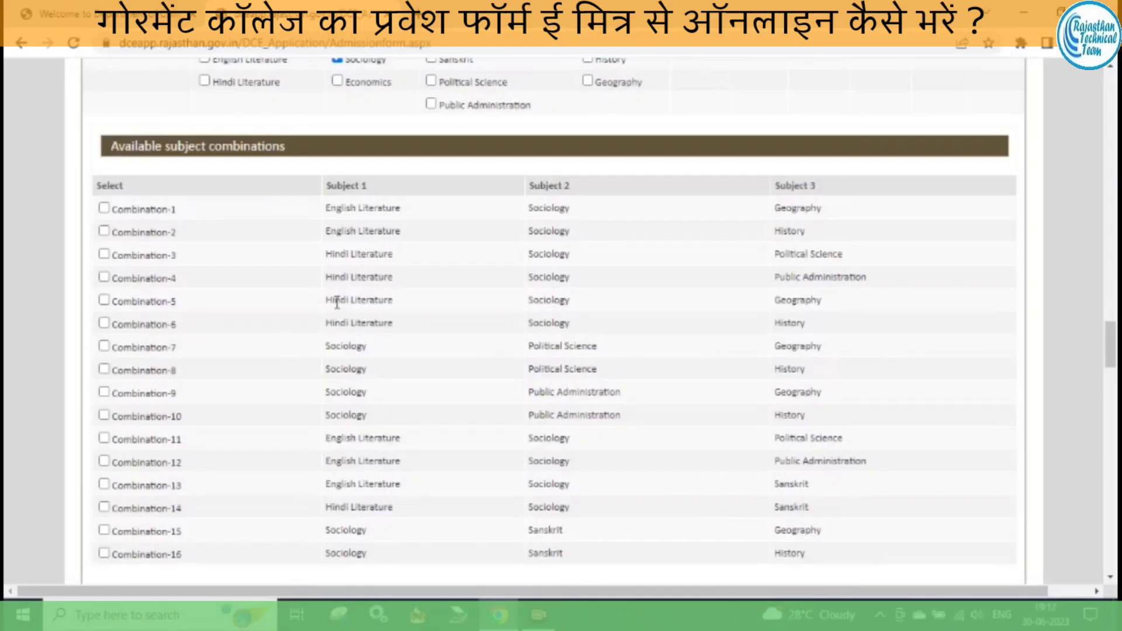
{"action": "left_click", "coordinate": [104, 300]}
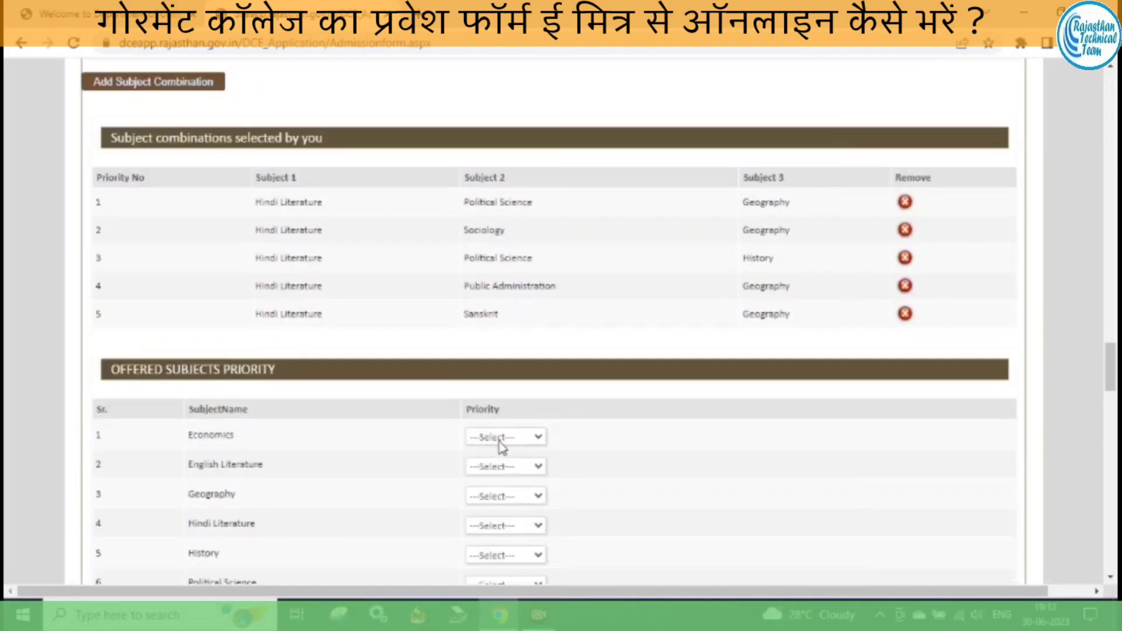
{"action": "scroll", "coordinate": [497, 448], "scroll_direction": "down", "scroll_amount": 1}
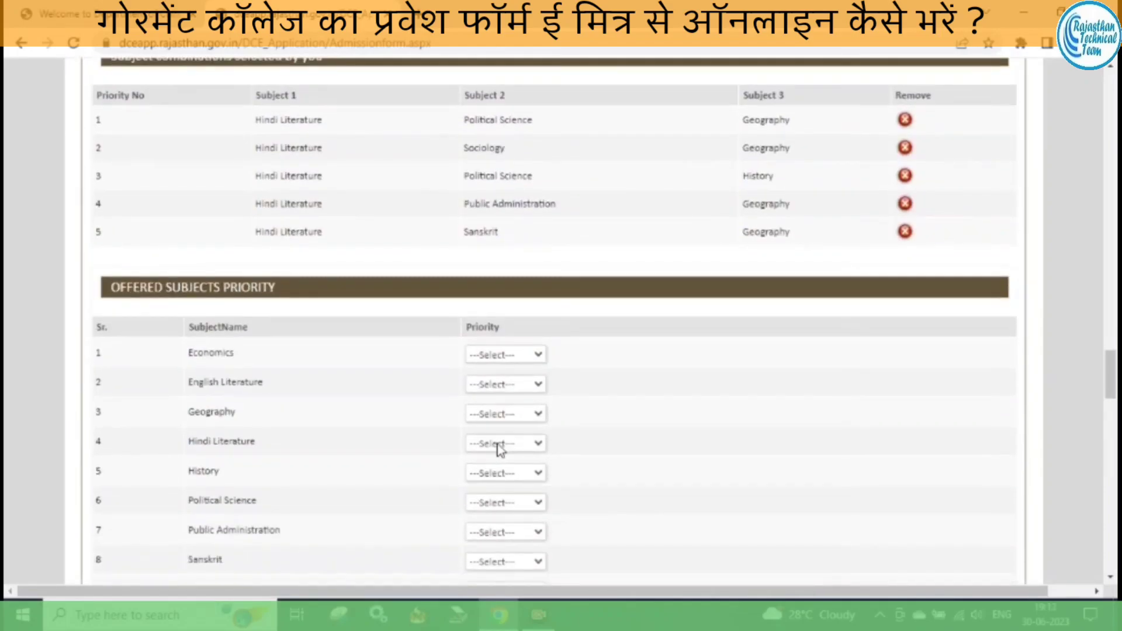
- Give Hindi Literature priority 1, Political Science 2 and Geography 3
{"action": "left_click", "coordinate": [494, 447]}
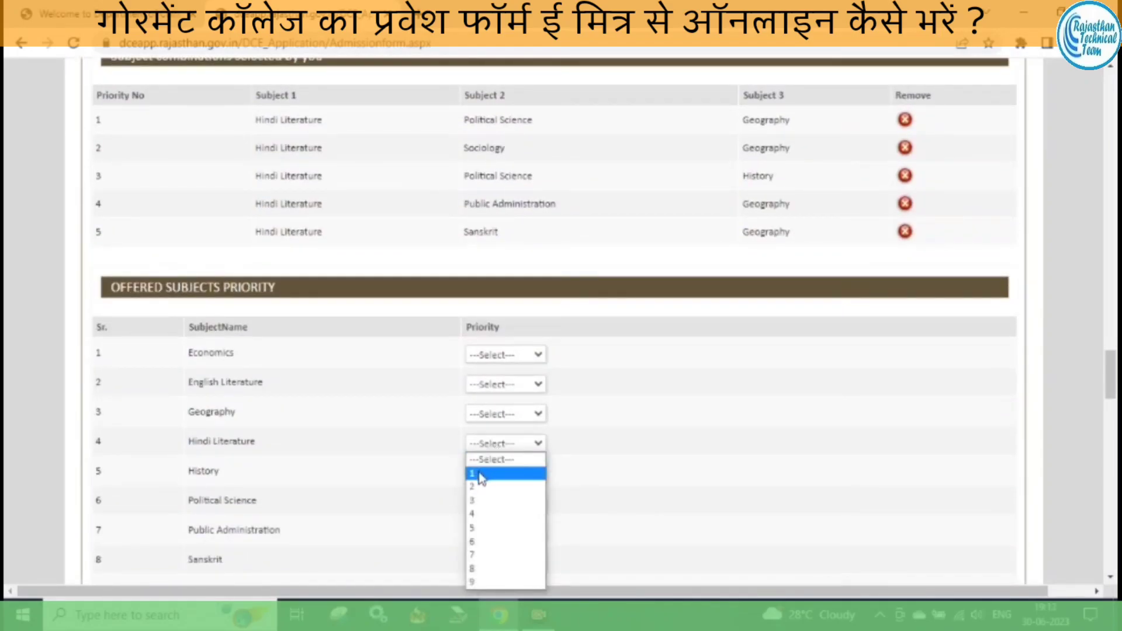
{"action": "left_click", "coordinate": [488, 471]}
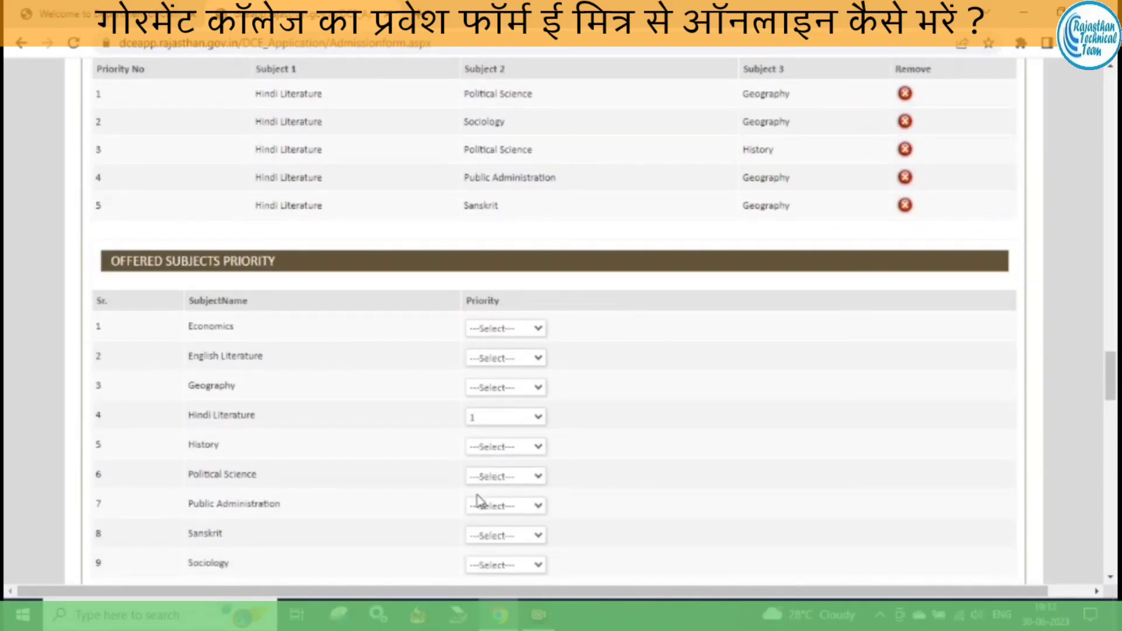
{"action": "left_click", "coordinate": [477, 480]}
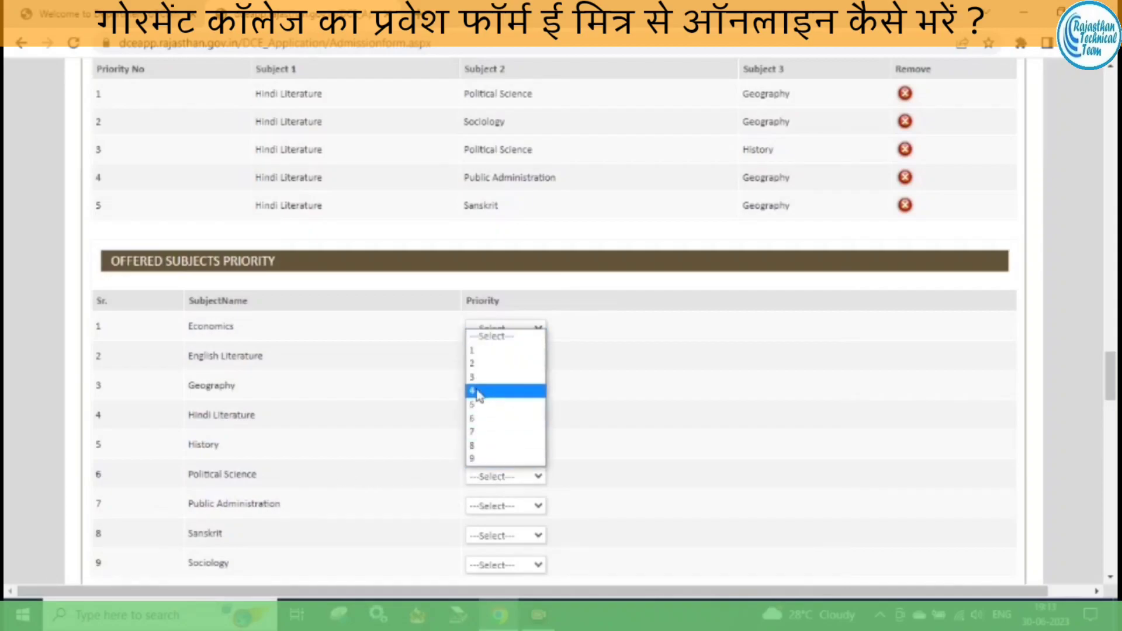
{"action": "left_click", "coordinate": [497, 360]}
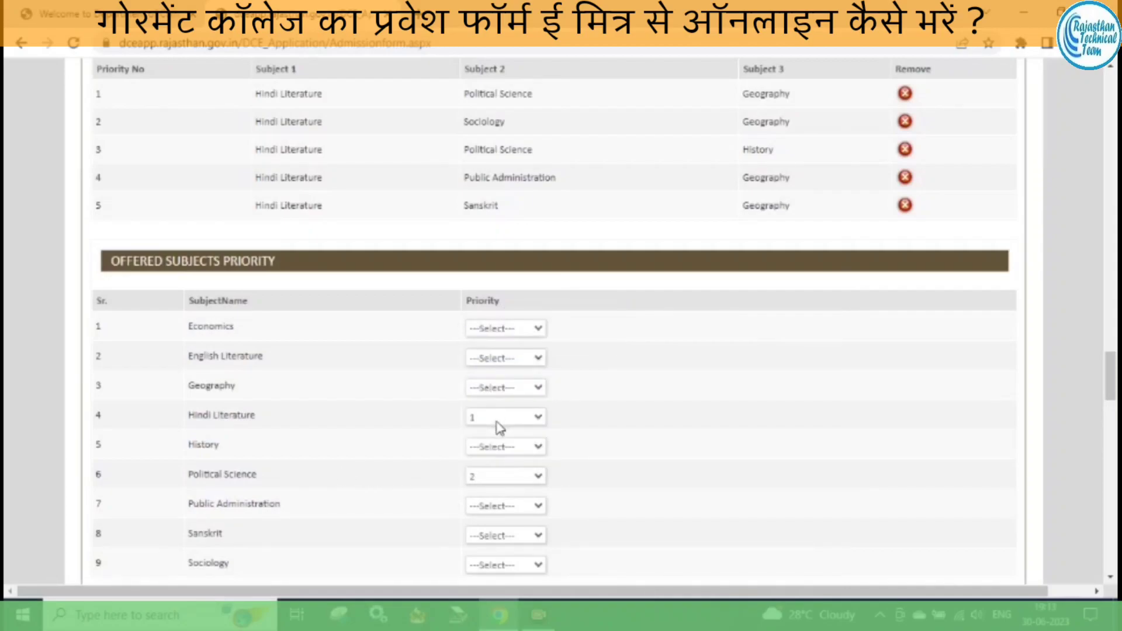
{"action": "left_click", "coordinate": [486, 387]}
{"action": "left_click", "coordinate": [477, 445]}
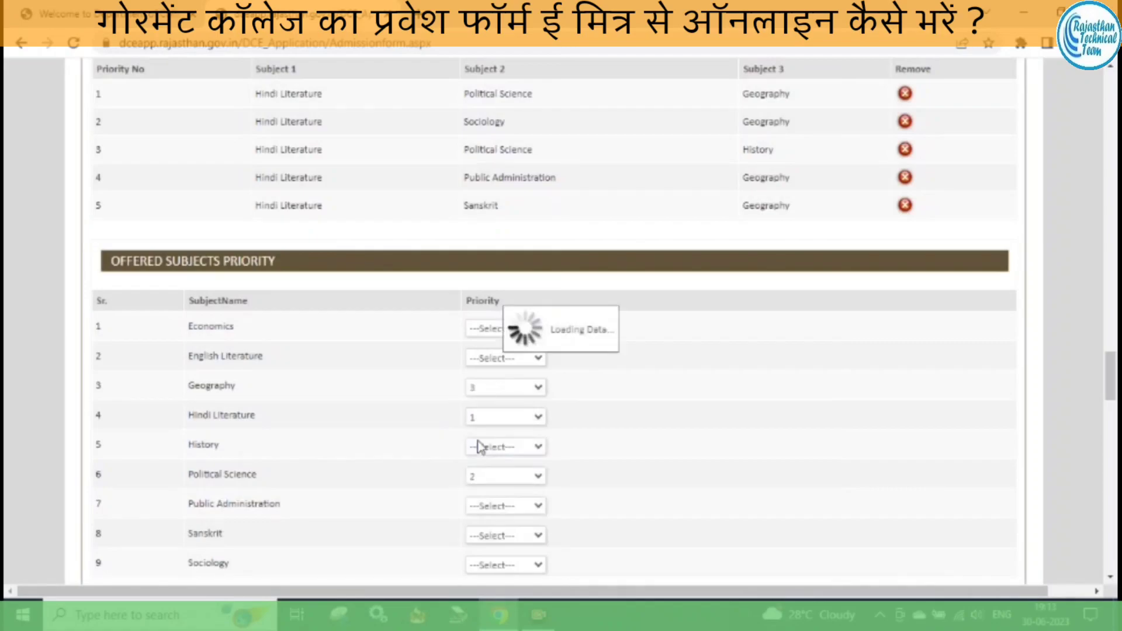
{"action": "scroll", "coordinate": [479, 417], "scroll_direction": "down", "scroll_amount": 3}
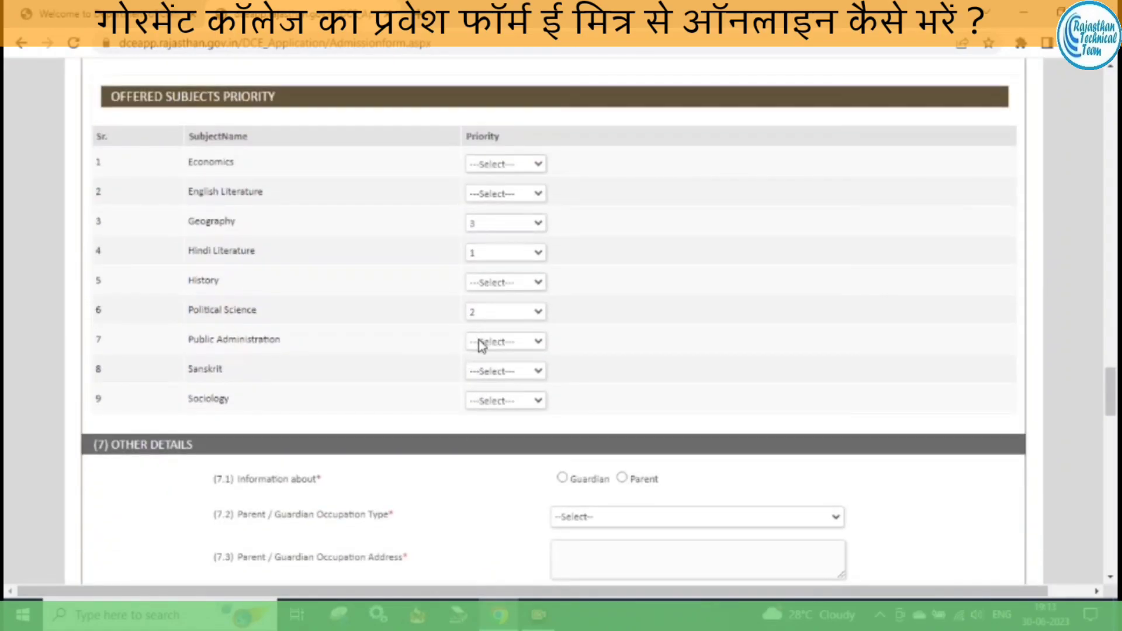
- Rank History 4, Public Administration 6, Sanskrit 7, Sociology 8, Economics 9, and mark details as Parent's
{"action": "left_click", "coordinate": [479, 287]}
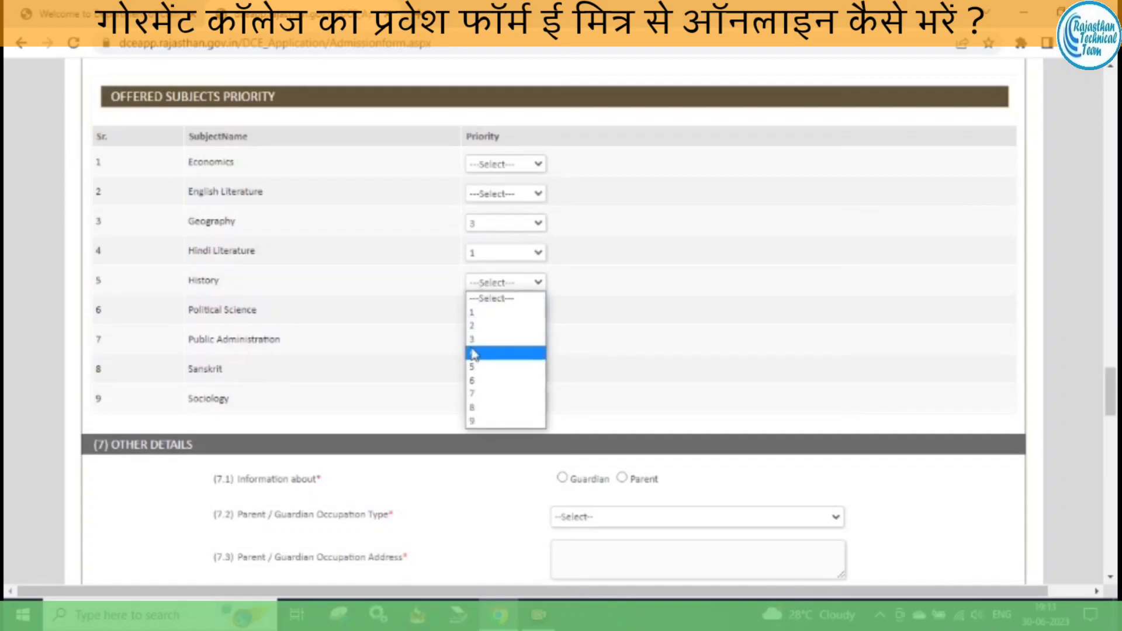
{"action": "left_click", "coordinate": [473, 354]}
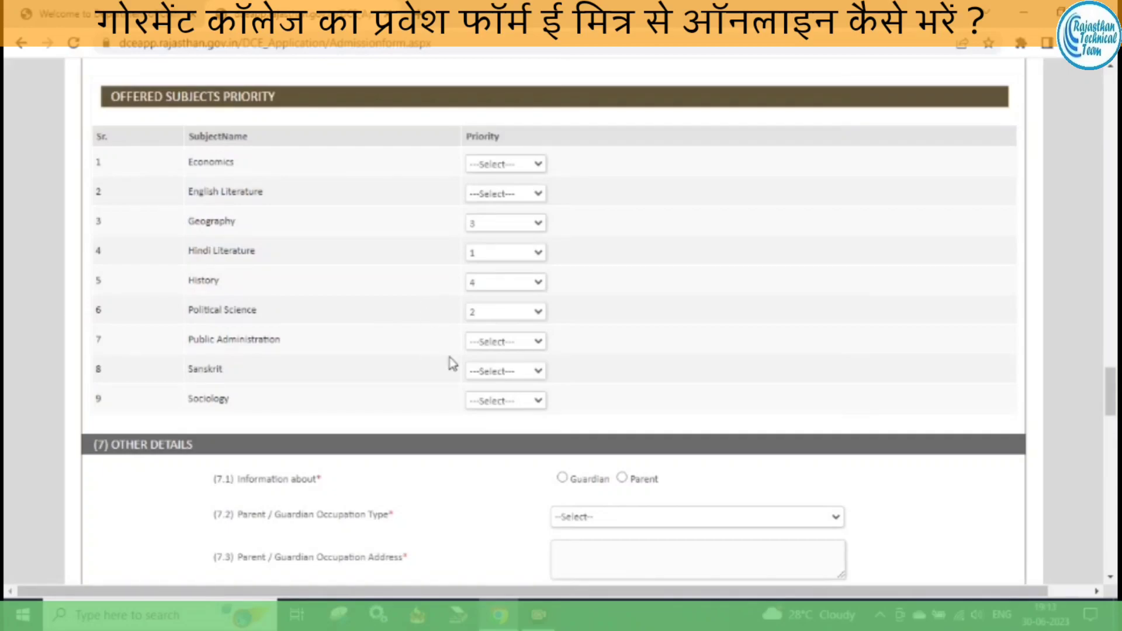
{"action": "left_click", "coordinate": [487, 348]}
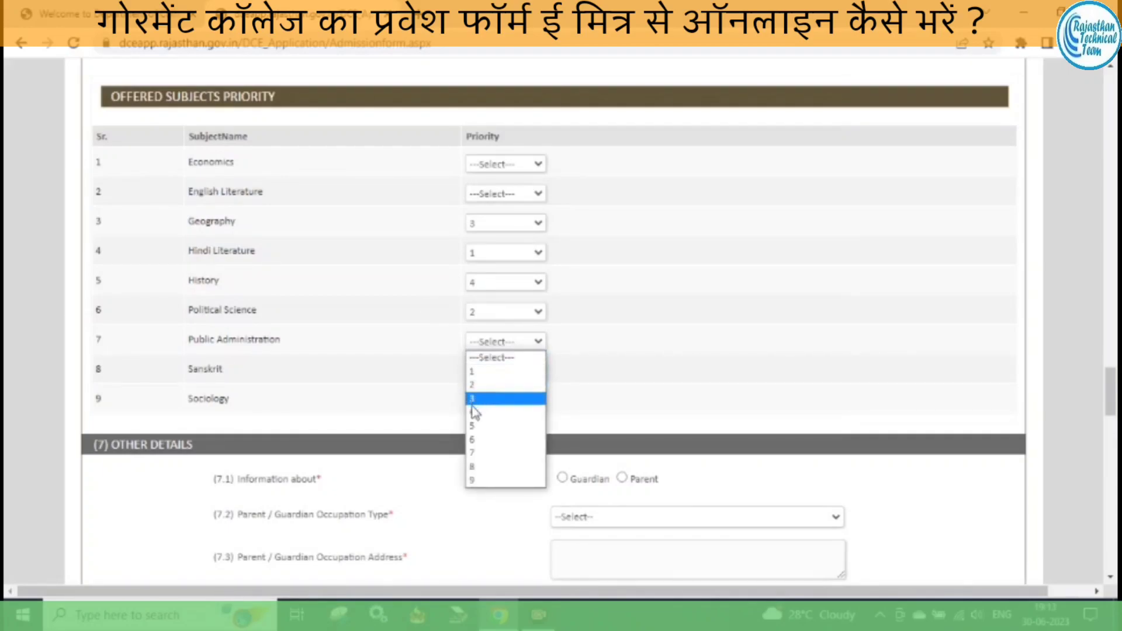
{"action": "left_click", "coordinate": [474, 437]}
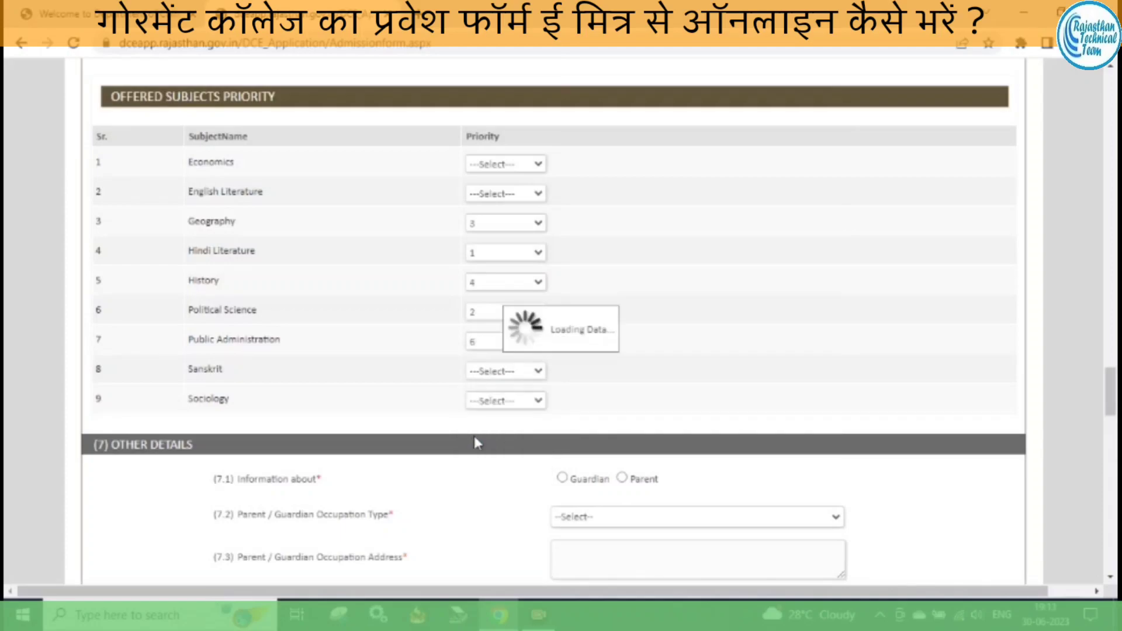
{"action": "left_click", "coordinate": [506, 373]}
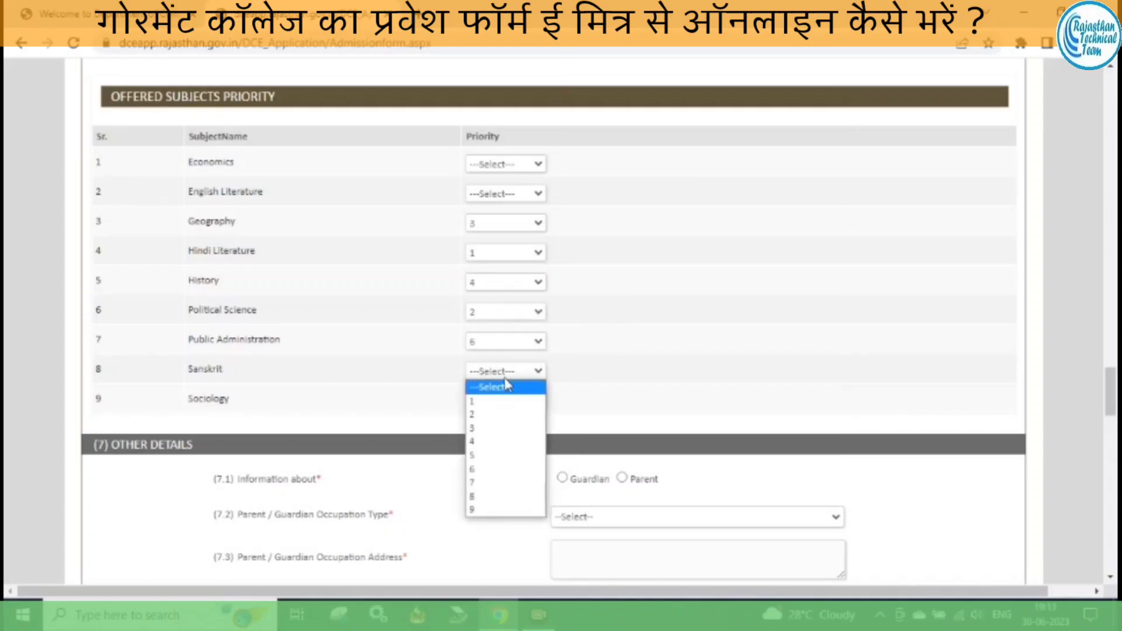
{"action": "left_click", "coordinate": [476, 483]}
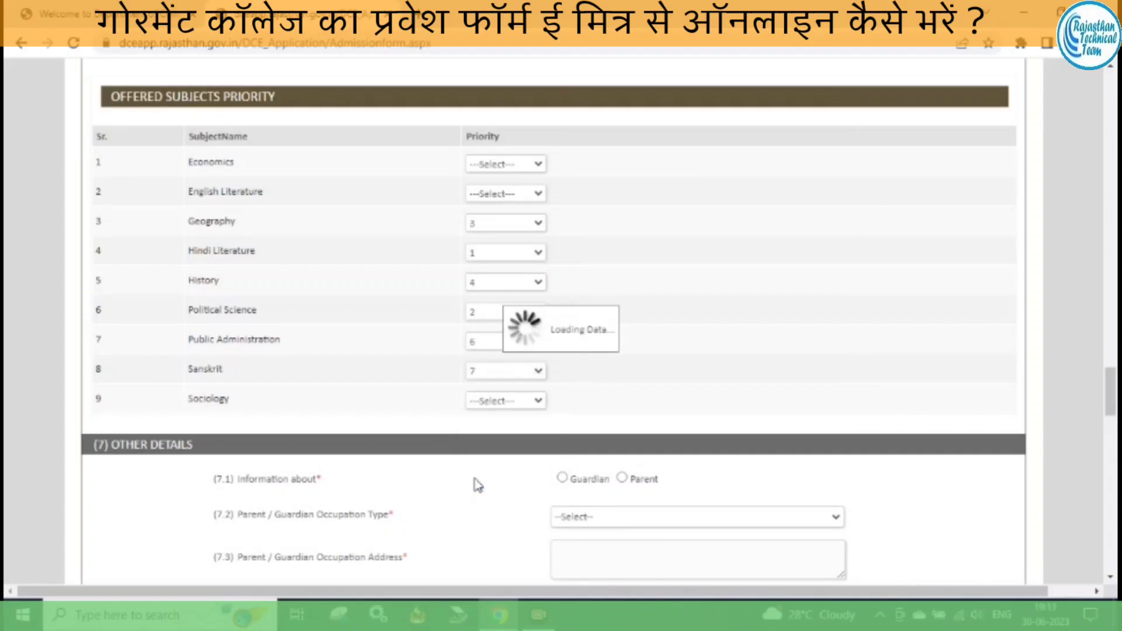
{"action": "left_click", "coordinate": [484, 400]}
{"action": "left_click", "coordinate": [473, 525]}
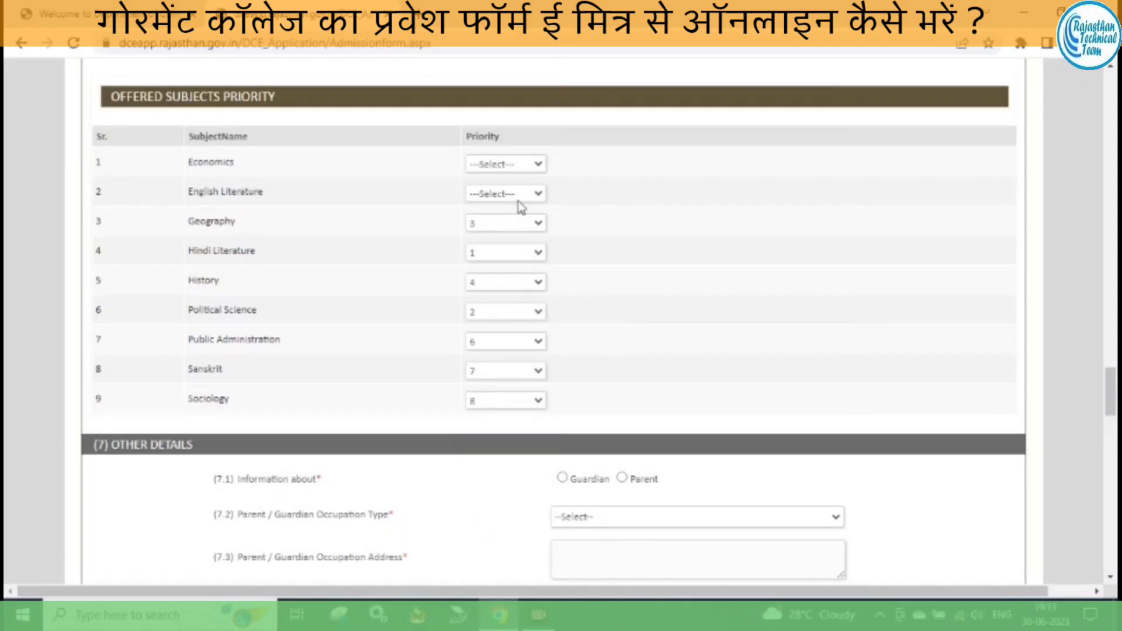
{"action": "left_click", "coordinate": [500, 166]}
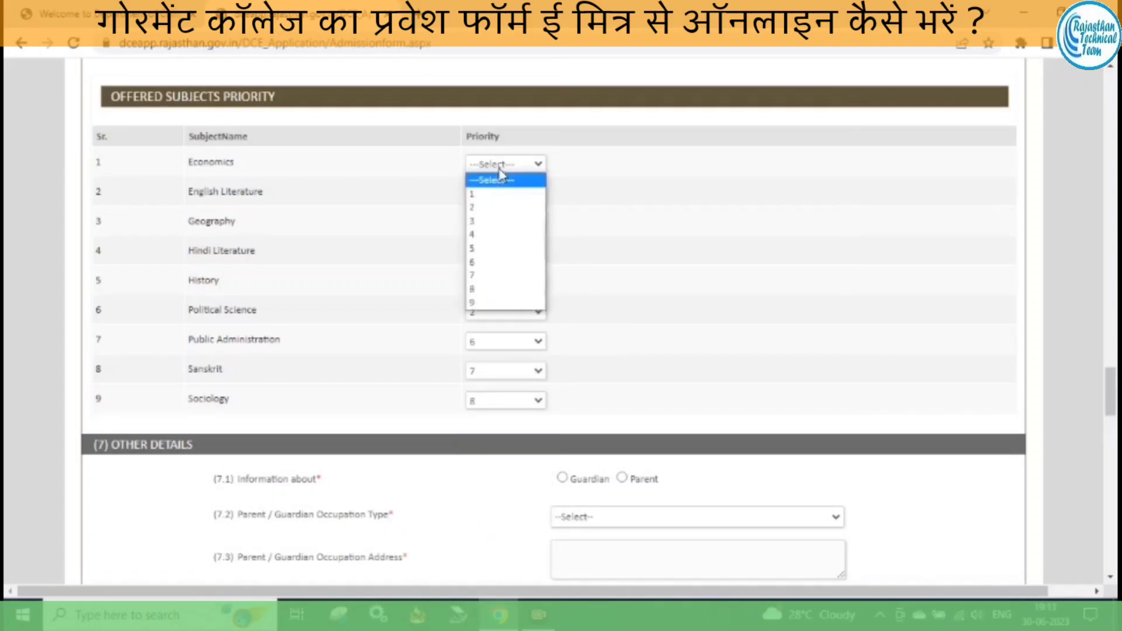
{"action": "left_click", "coordinate": [474, 303]}
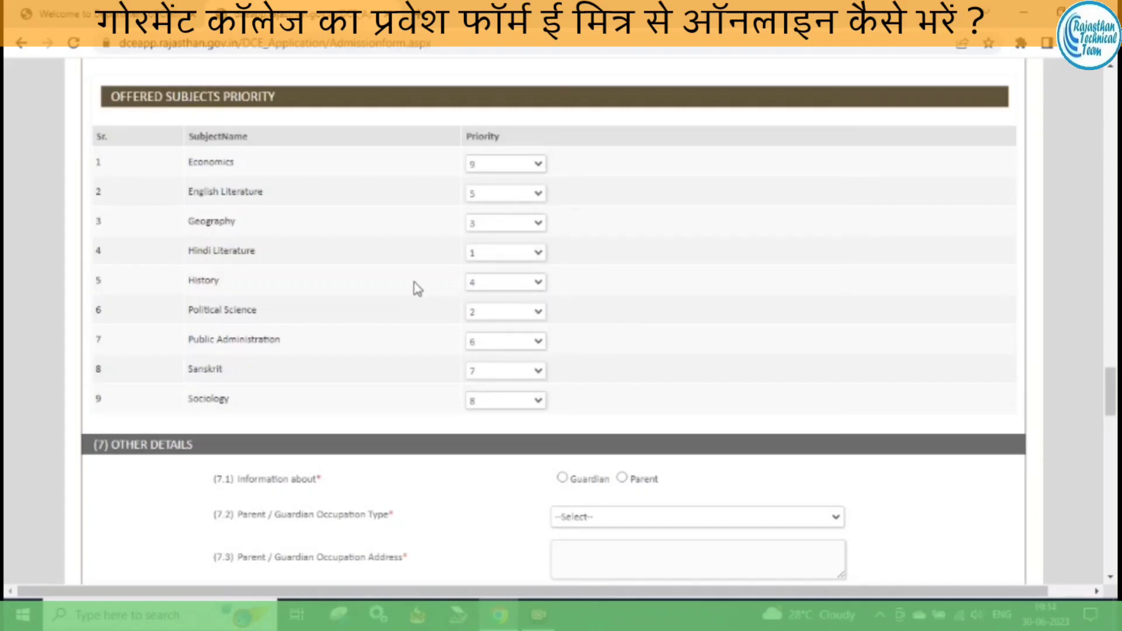
{"action": "scroll", "coordinate": [604, 321], "scroll_direction": "down", "scroll_amount": 3}
{"action": "left_click", "coordinate": [622, 314]}
- Set the parent's occupation to Agriculture and enter the parent's address
{"action": "left_click", "coordinate": [601, 353]}
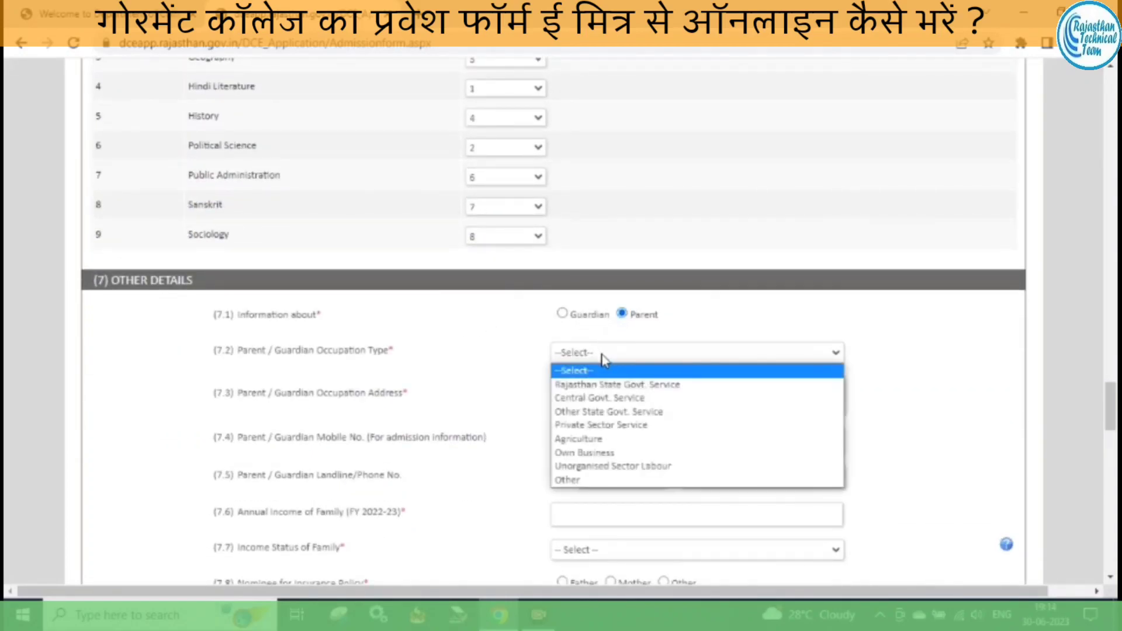
{"action": "left_click", "coordinate": [591, 439]}
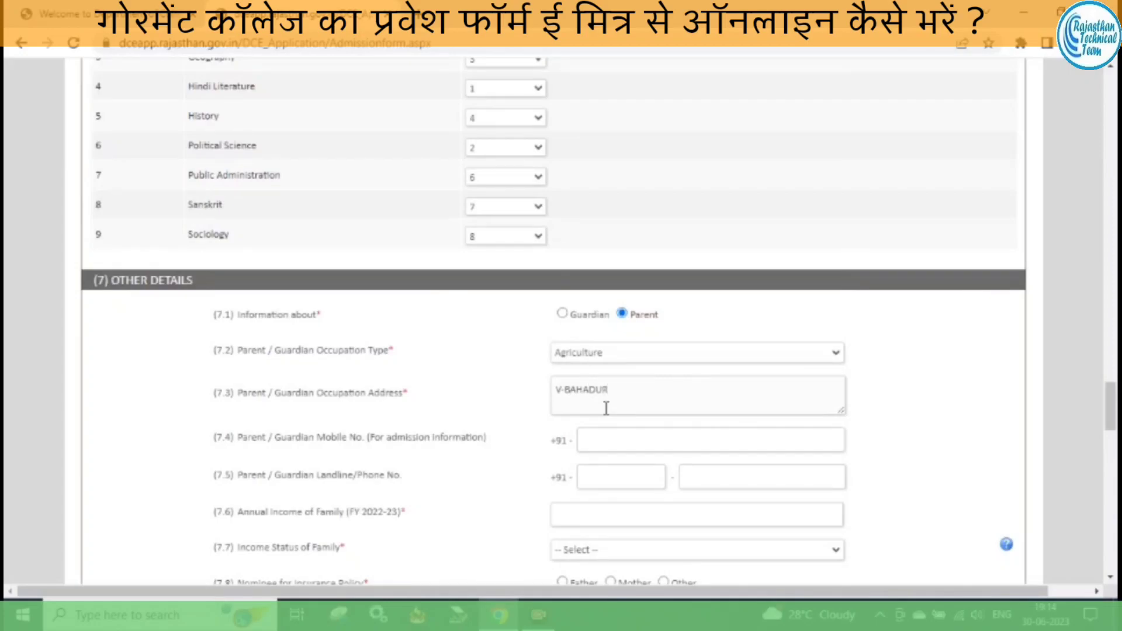
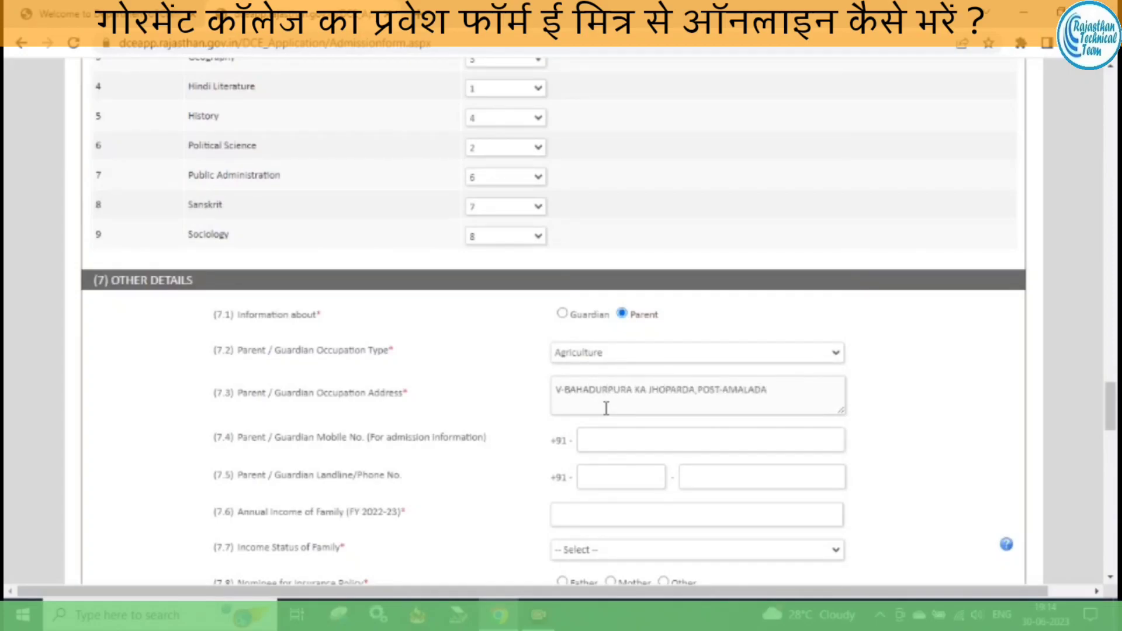
{"action": "scroll", "coordinate": [607, 408], "scroll_direction": "down", "scroll_amount": 1}
- Enter the parent's mobile number and 65000 income, mark Non-Income Tax Payer, and nominate Father
{"action": "left_click", "coordinate": [611, 362]}
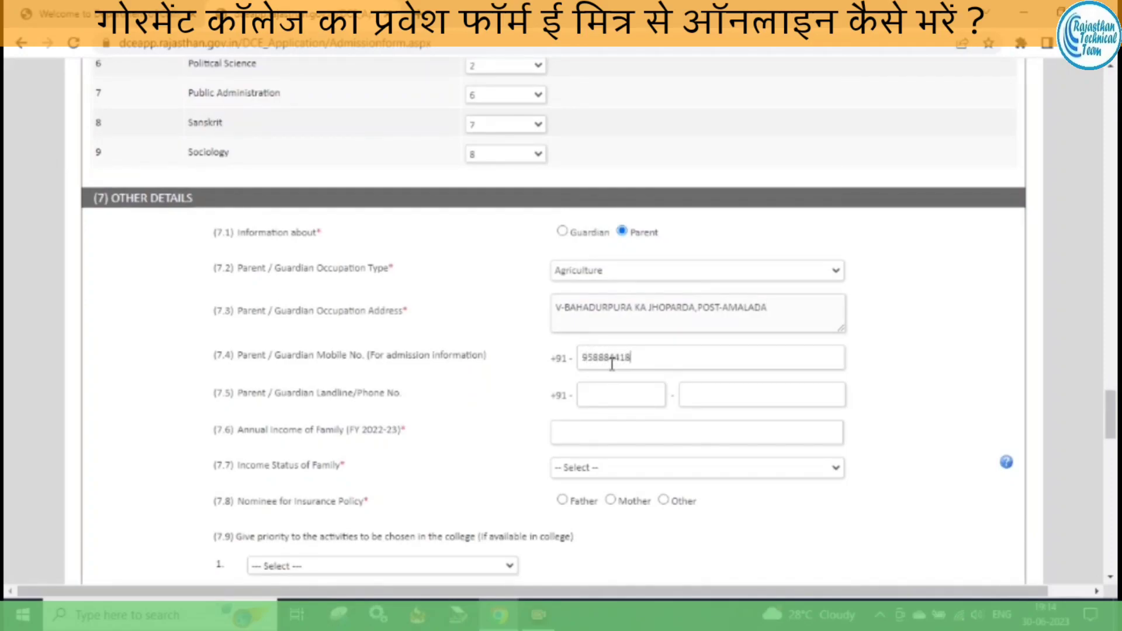
{"action": "left_click", "coordinate": [564, 428]}
{"action": "left_click", "coordinate": [480, 456]}
{"action": "scroll", "coordinate": [523, 456], "scroll_direction": "down", "scroll_amount": 1}
{"action": "left_click", "coordinate": [589, 387]}
{"action": "left_click", "coordinate": [589, 409]}
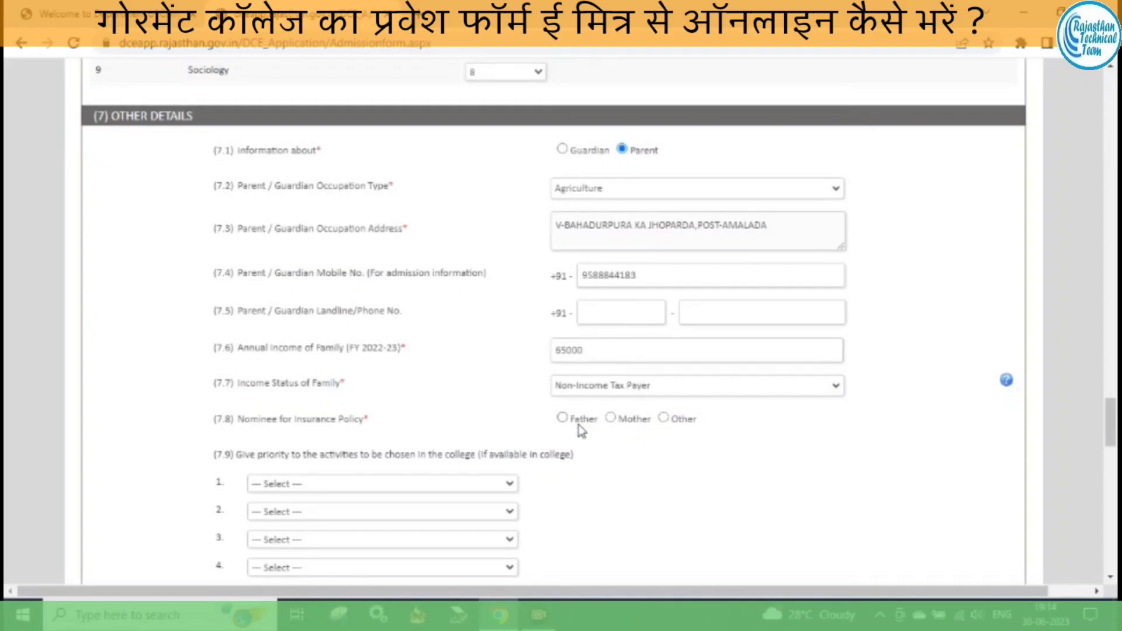
{"action": "left_click", "coordinate": [562, 419]}
- Set activity priorities 1–4 to NCC, NSS, Rovering/Rangering and Women's Cell
{"action": "scroll", "coordinate": [390, 402], "scroll_direction": "down", "scroll_amount": 1}
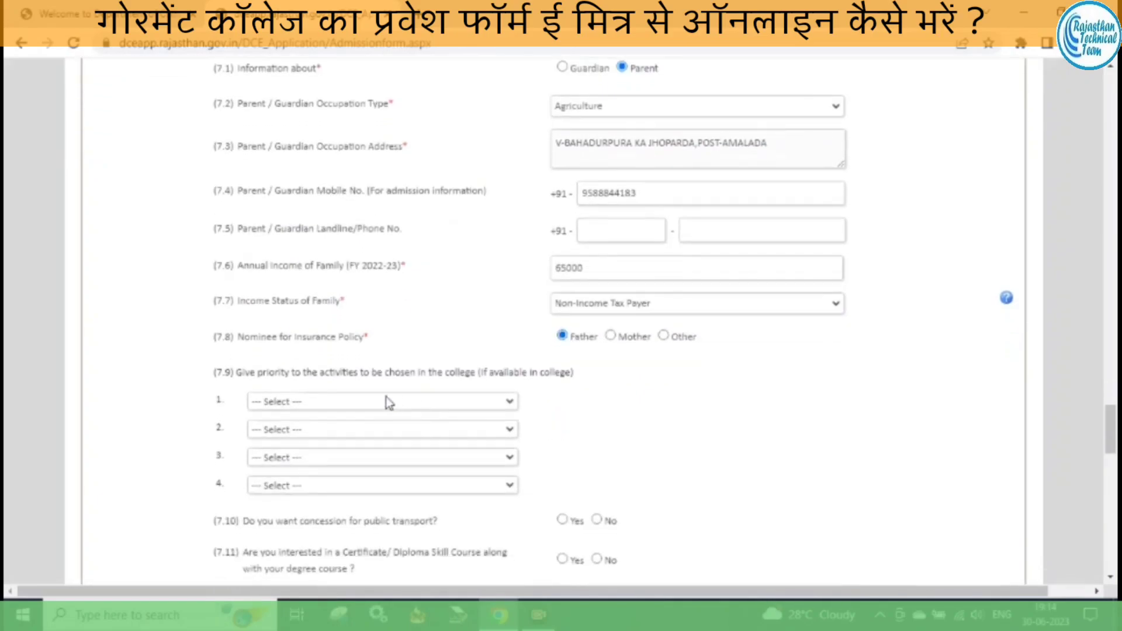
{"action": "left_click", "coordinate": [390, 402]}
{"action": "left_click", "coordinate": [349, 435]}
{"action": "left_click", "coordinate": [349, 436]}
{"action": "left_click", "coordinate": [324, 468]}
{"action": "left_click", "coordinate": [336, 461]}
{"action": "left_click", "coordinate": [318, 506]}
{"action": "left_click", "coordinate": [325, 490]}
{"action": "left_click", "coordinate": [315, 551]}
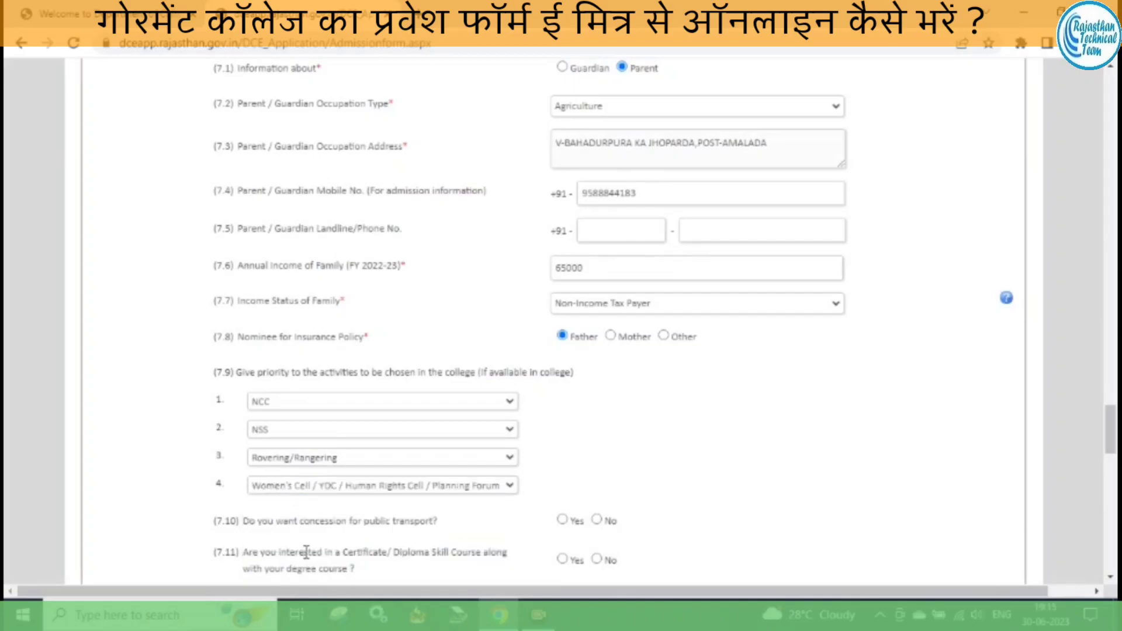
- Answer Yes for transport concession and GyanDoot classes, No for skill courses, MOOCs, GyanSudha, cultural competitions and Arjun Drishti
{"action": "scroll", "coordinate": [438, 446], "scroll_direction": "down", "scroll_amount": 4}
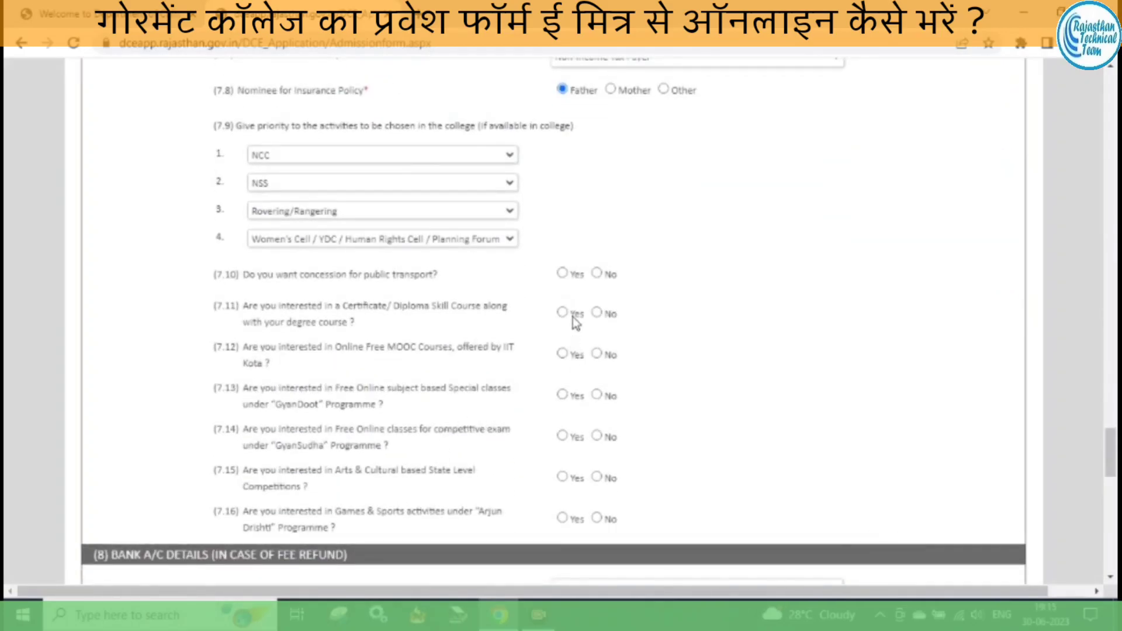
{"action": "left_click", "coordinate": [563, 273]}
{"action": "left_click", "coordinate": [597, 313]}
{"action": "left_click", "coordinate": [597, 354]}
{"action": "left_click", "coordinate": [562, 395]}
{"action": "left_click", "coordinate": [597, 435]}
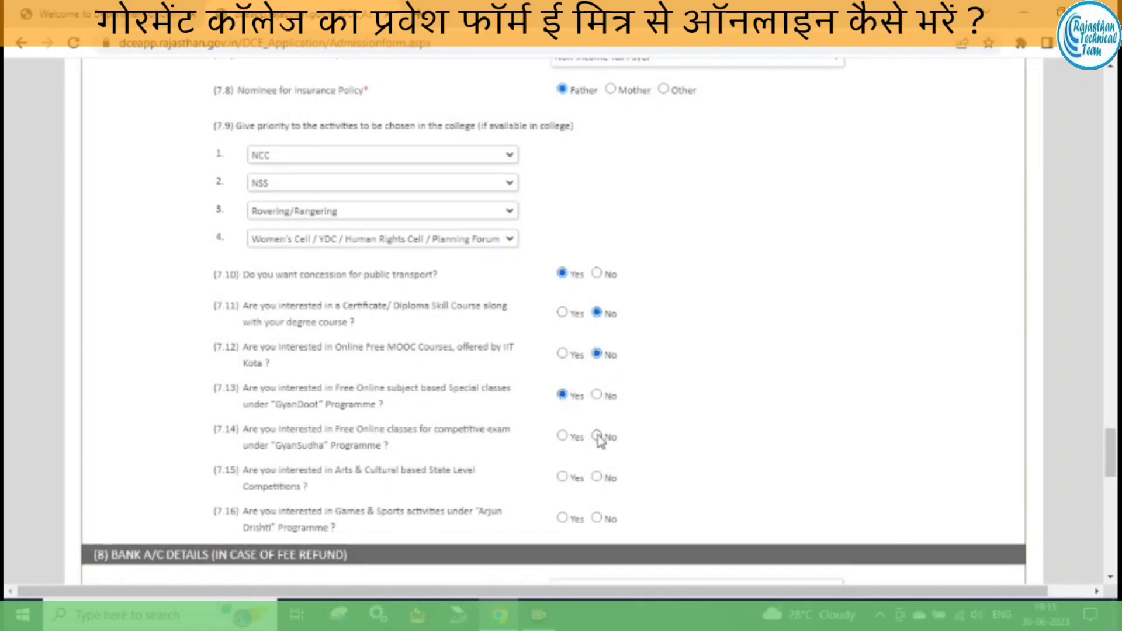
{"action": "left_click", "coordinate": [596, 477]}
{"action": "left_click", "coordinate": [596, 518]}
{"action": "scroll", "coordinate": [579, 481], "scroll_direction": "down", "scroll_amount": 3}
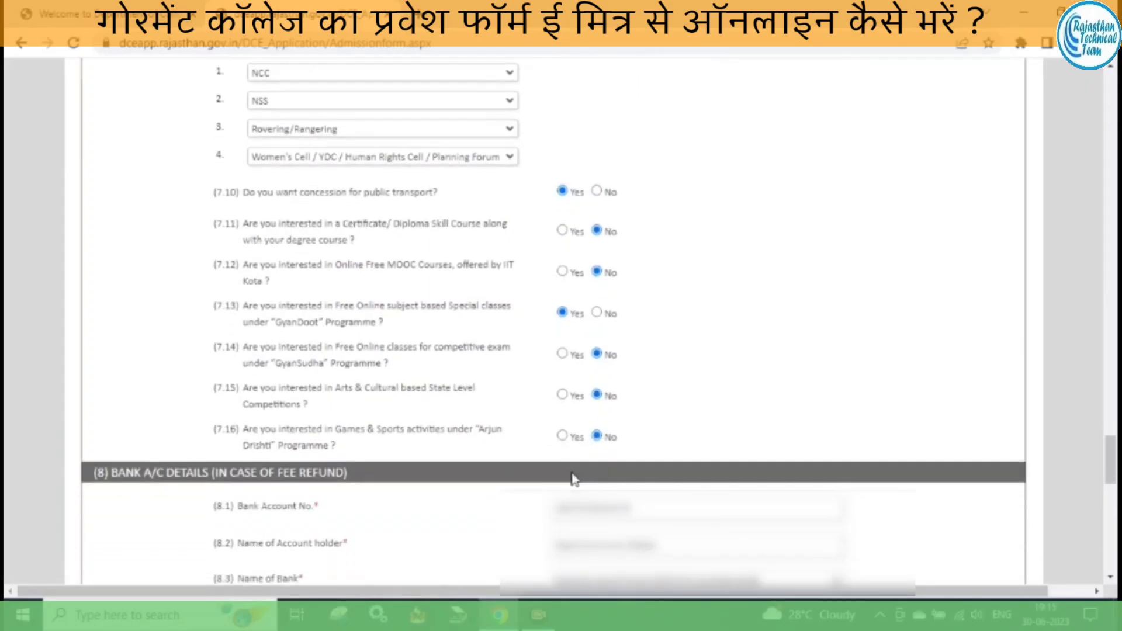
{"action": "scroll", "coordinate": [456, 400], "scroll_direction": "down", "scroll_amount": 3}
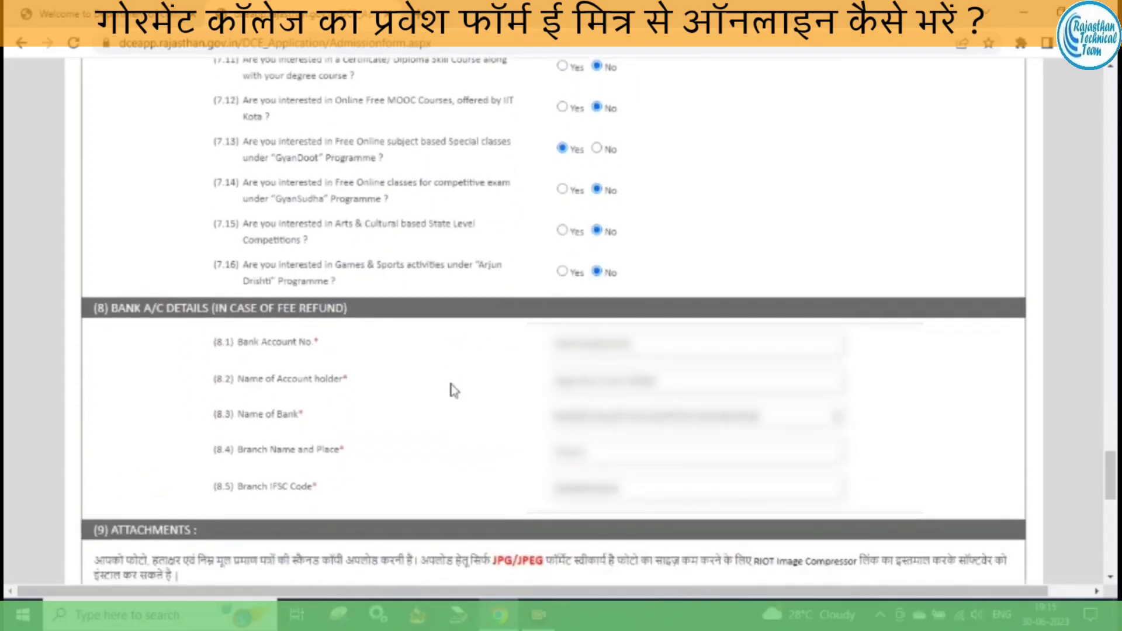
{"action": "left_click_drag", "start_coordinate": [112, 309], "coordinate": [321, 323]}
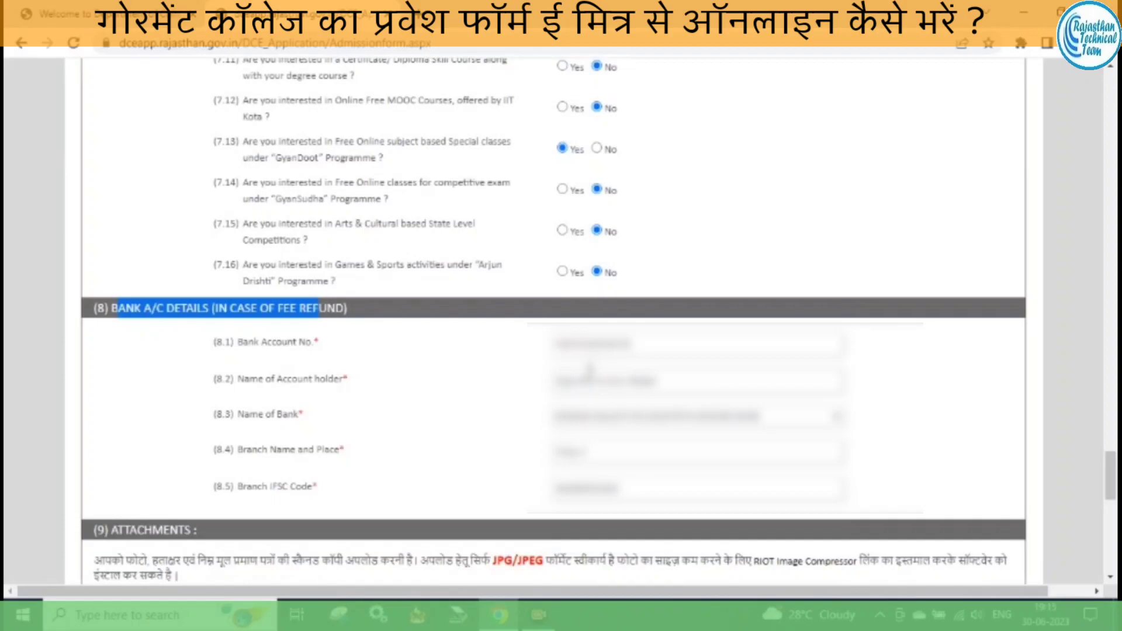
{"action": "scroll", "coordinate": [588, 378], "scroll_direction": "down", "scroll_amount": 1}
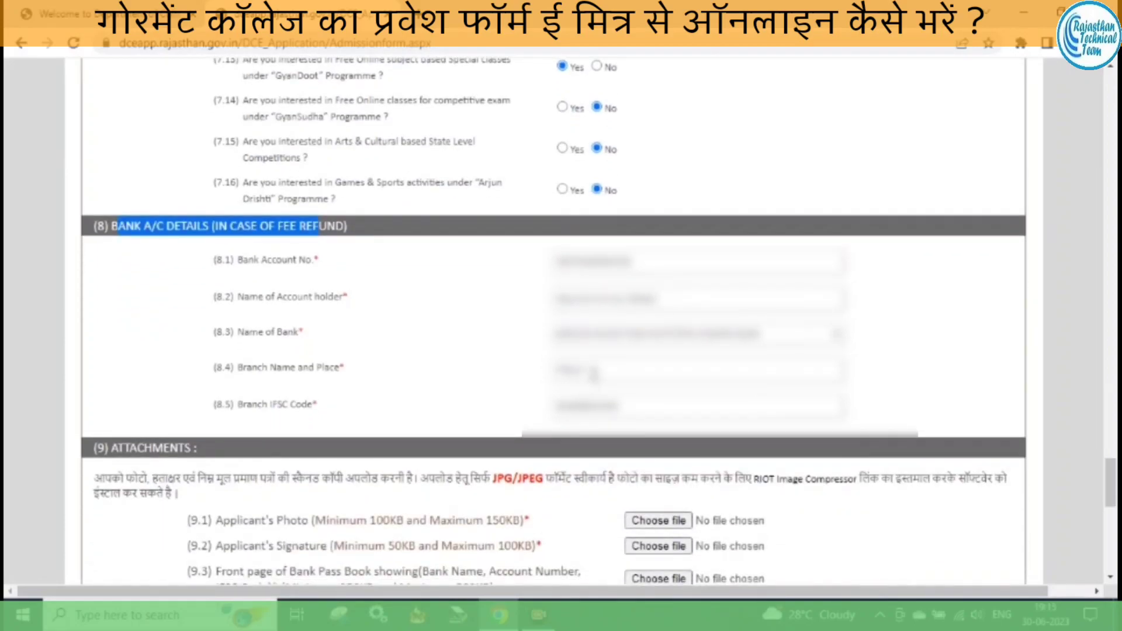
{"action": "scroll", "coordinate": [129, 456], "scroll_direction": "down", "scroll_amount": 1}
{"action": "scroll", "coordinate": [129, 456], "scroll_direction": "down", "scroll_amount": 1}
{"action": "left_click_drag", "start_coordinate": [94, 406], "coordinate": [369, 409]}
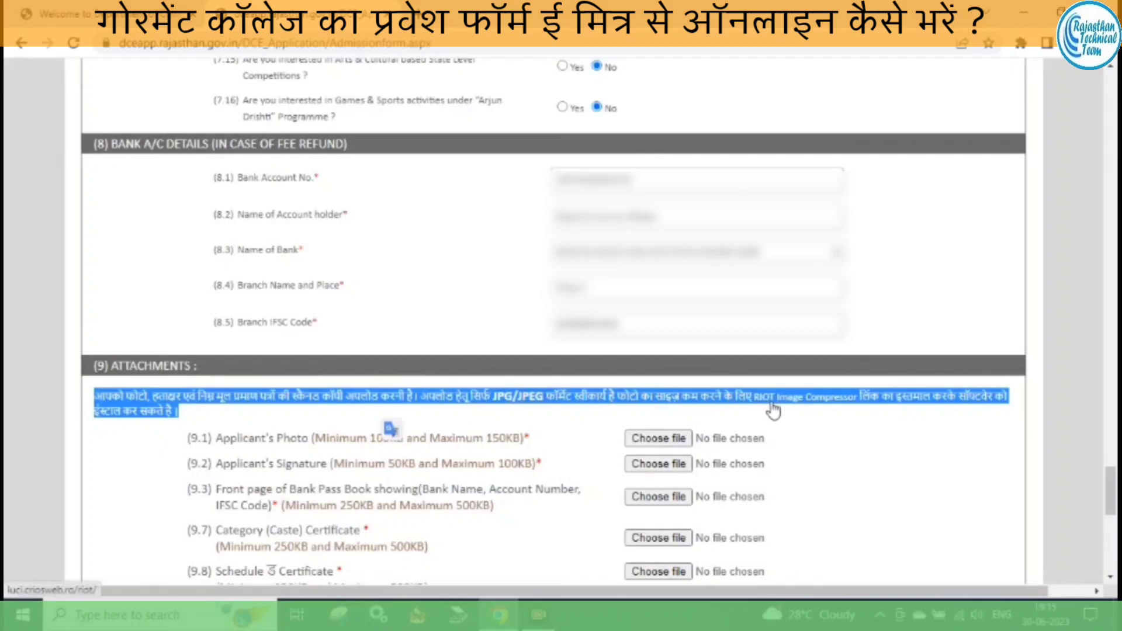
{"action": "left_click", "coordinate": [864, 419]}
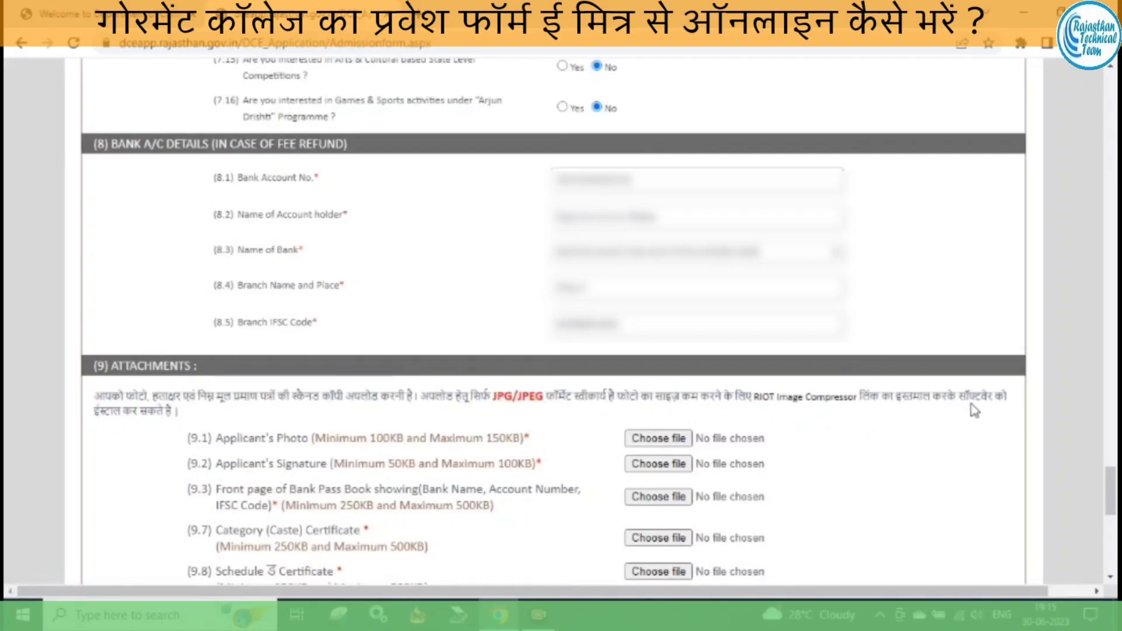
{"action": "scroll", "coordinate": [178, 405], "scroll_direction": "down", "scroll_amount": 2}
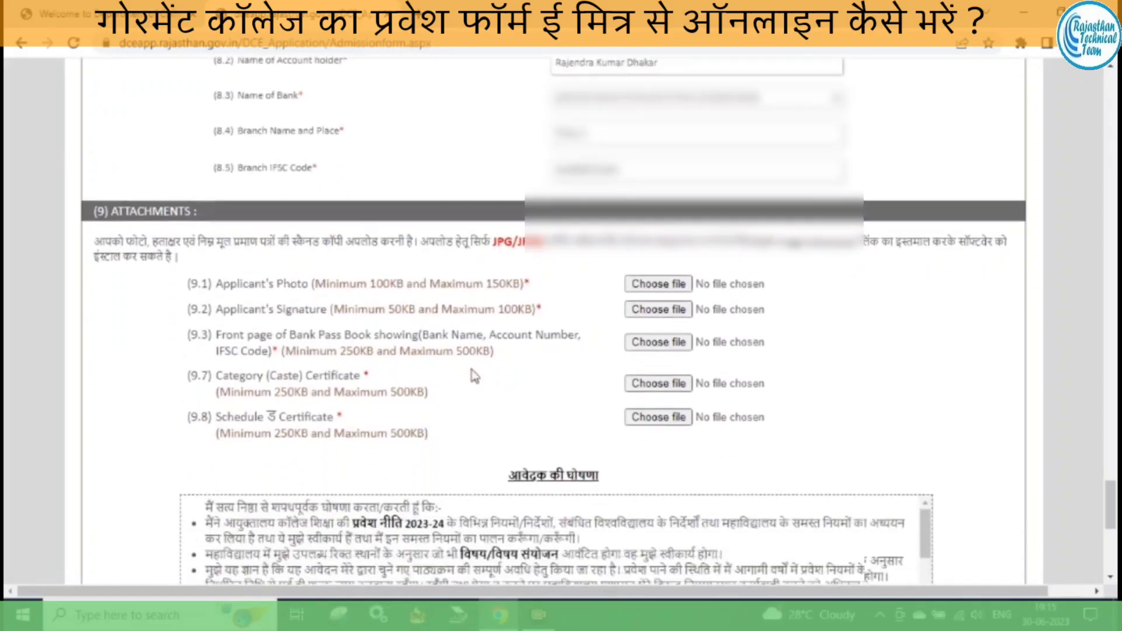
- Attach the applicant's photo image under 9.1 and the signature image under 9.2
{"action": "left_click", "coordinate": [661, 276]}
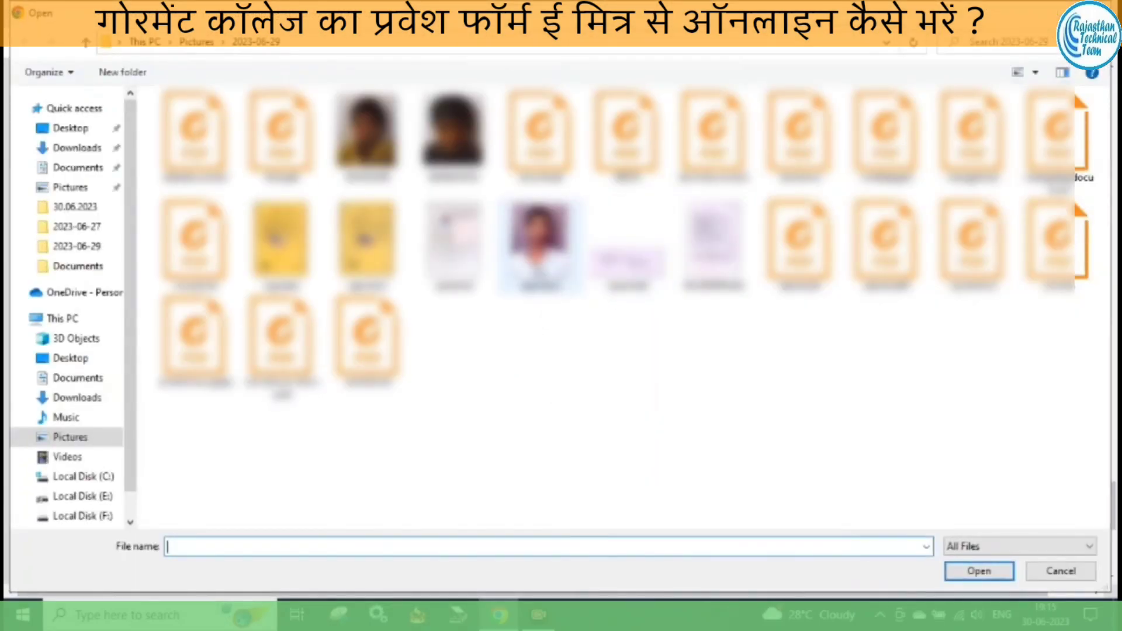
{"action": "double_click", "coordinate": [539, 246]}
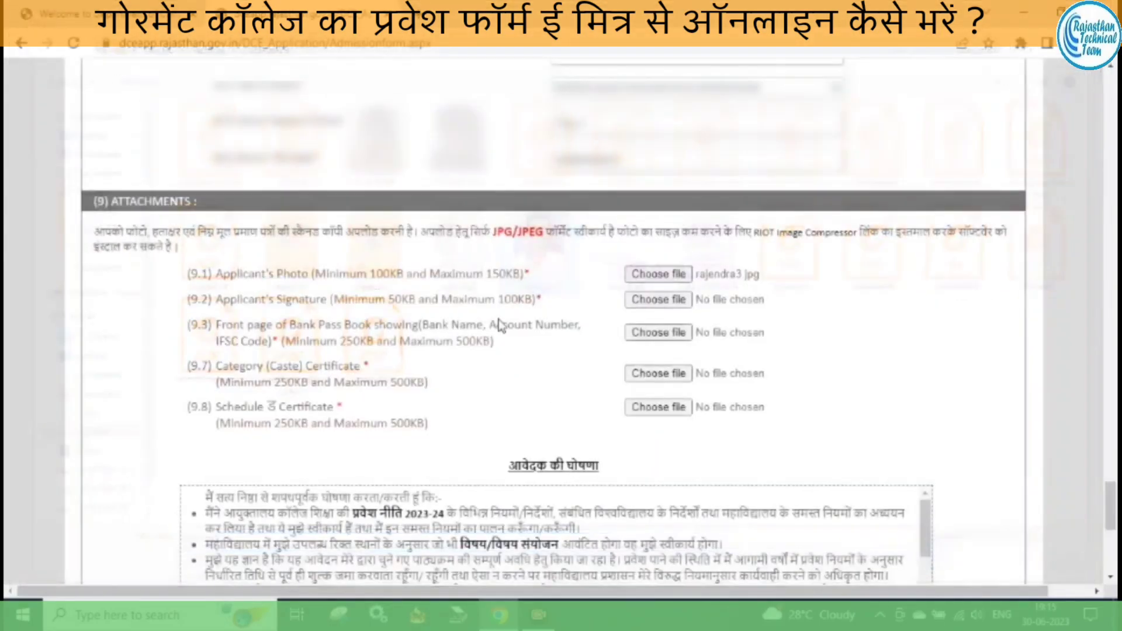
{"action": "left_click_drag", "start_coordinate": [202, 302], "coordinate": [304, 303]}
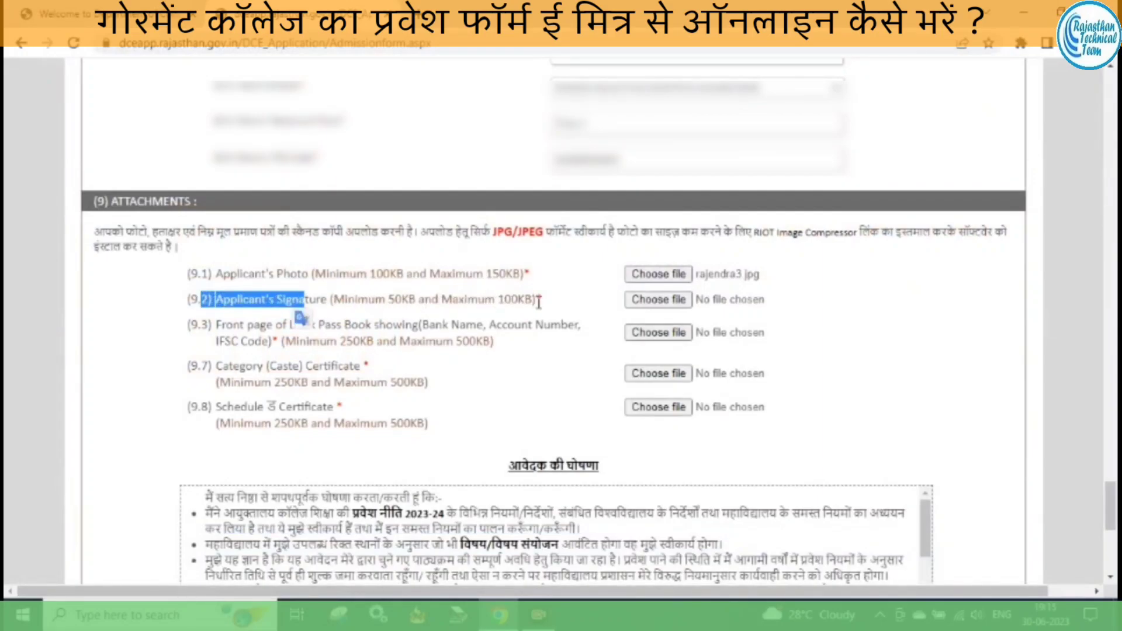
{"action": "left_click", "coordinate": [632, 303]}
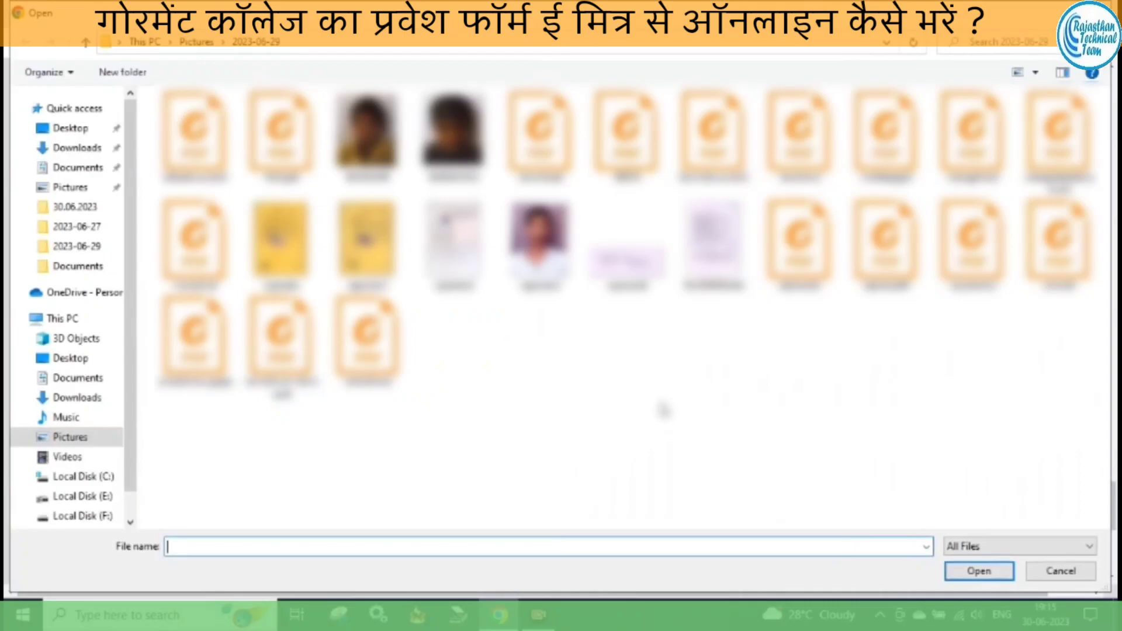
{"action": "double_click", "coordinate": [627, 244]}
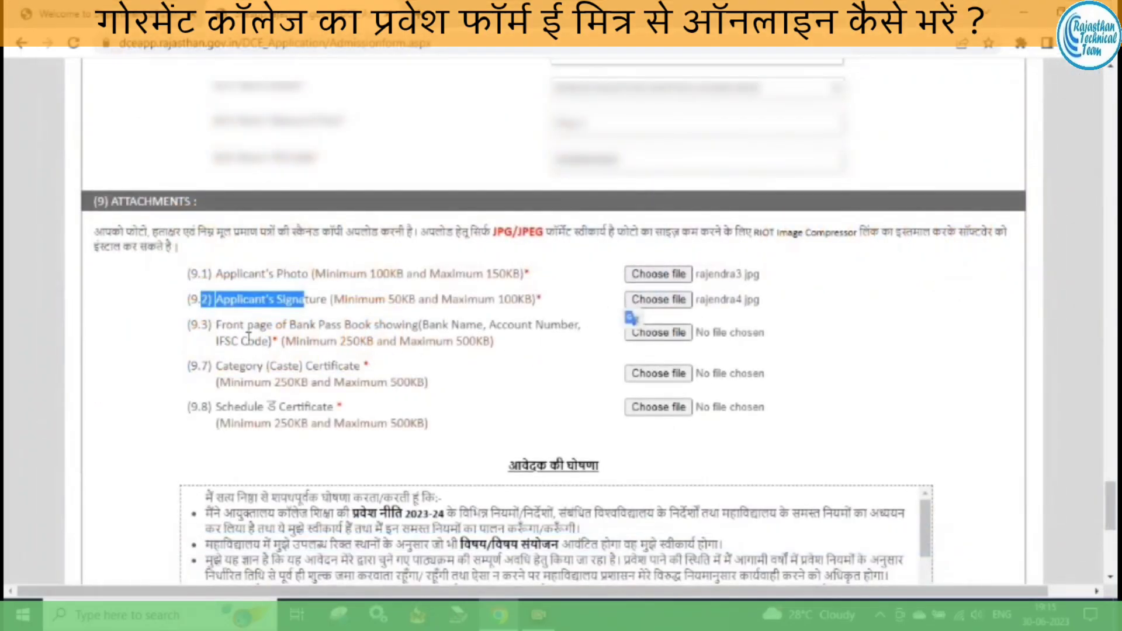